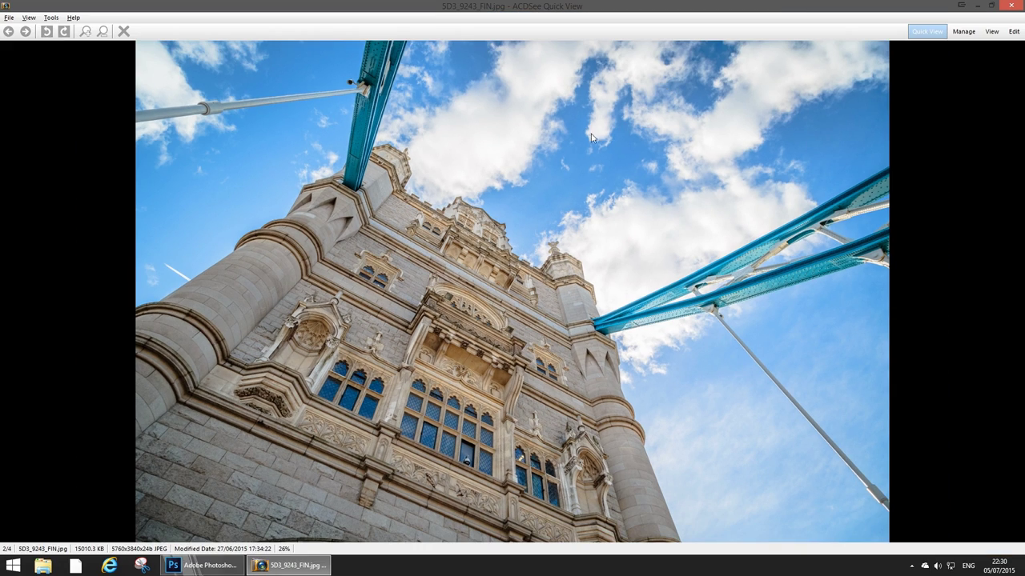
# Switch to Photoshop's Camera Raw window showing the unedited 5D3_9243.CR2.
pyautogui.click(204, 565)
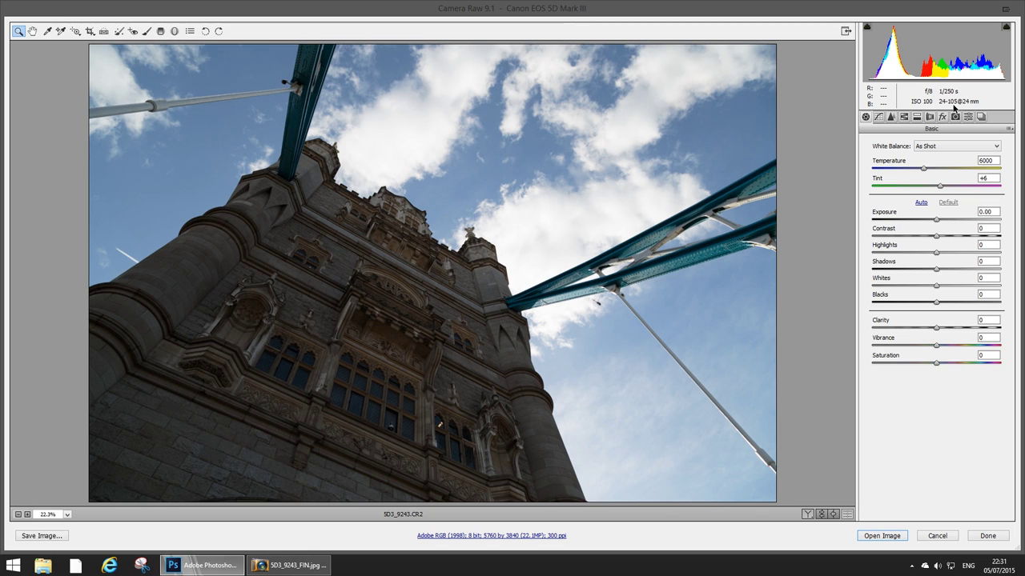
# Browse back and forth through the four finished London JPEGs in ACDSee Quick View.
pyautogui.click(320, 565)
pyautogui.scroll(-1, 448, 376)
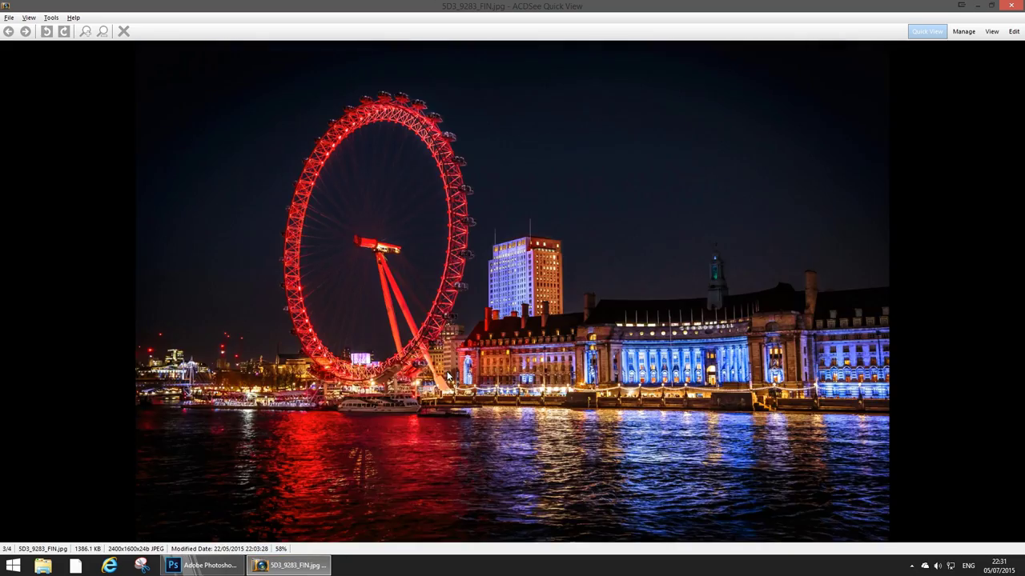
pyautogui.scroll(-1, 448, 375)
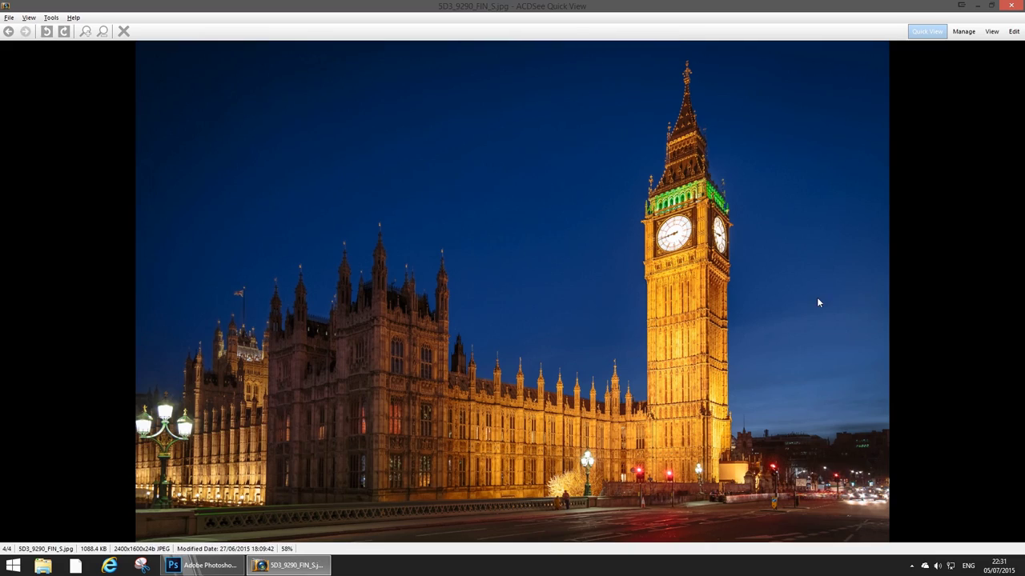
pyautogui.scroll(3, 816, 302)
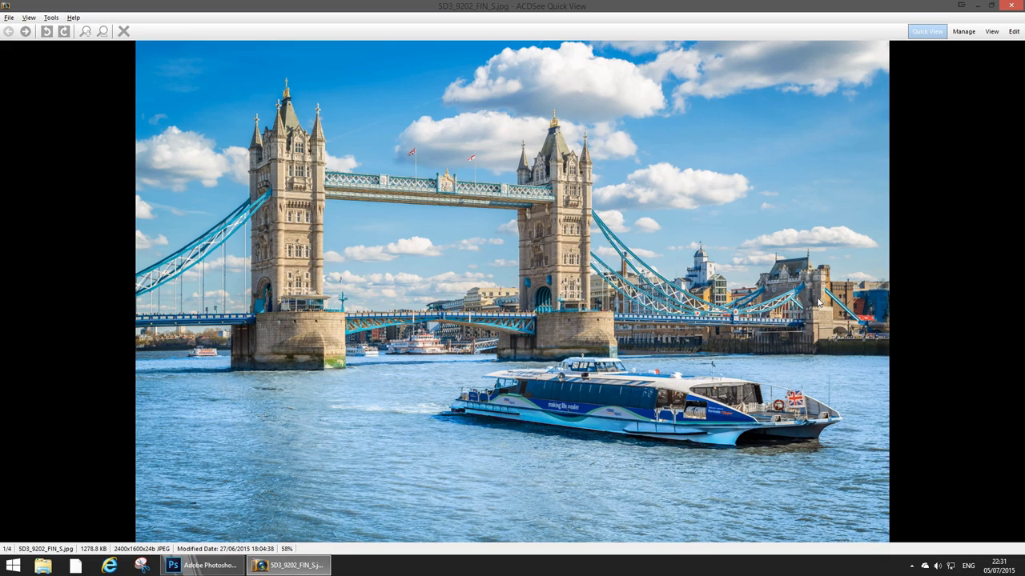
pyautogui.scroll(-2, 817, 301)
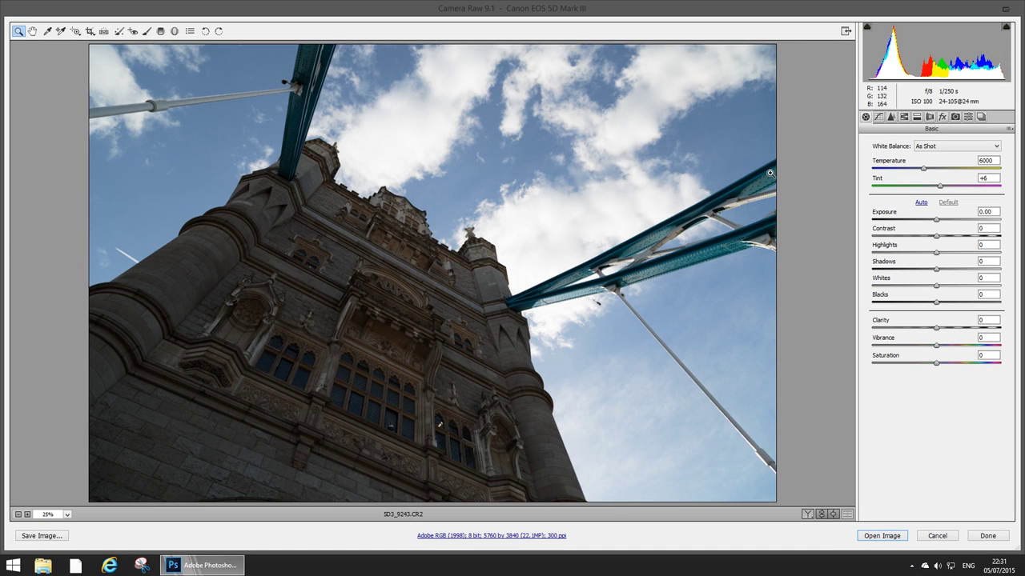
# Fit the whole 5D3_9243 photo in the preview.
pyautogui.click(566, 147)
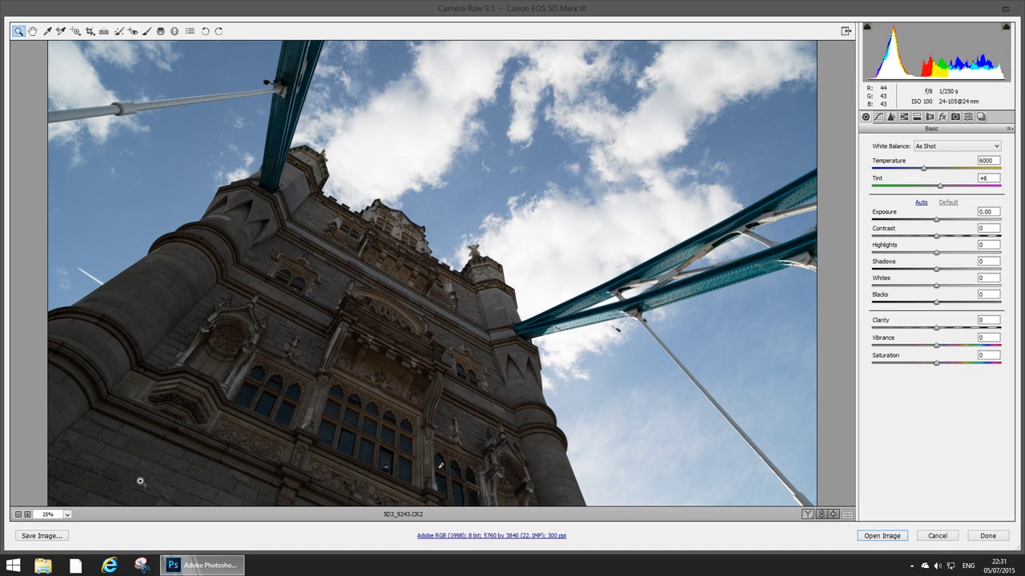
pyautogui.click(67, 515)
pyautogui.click(66, 486)
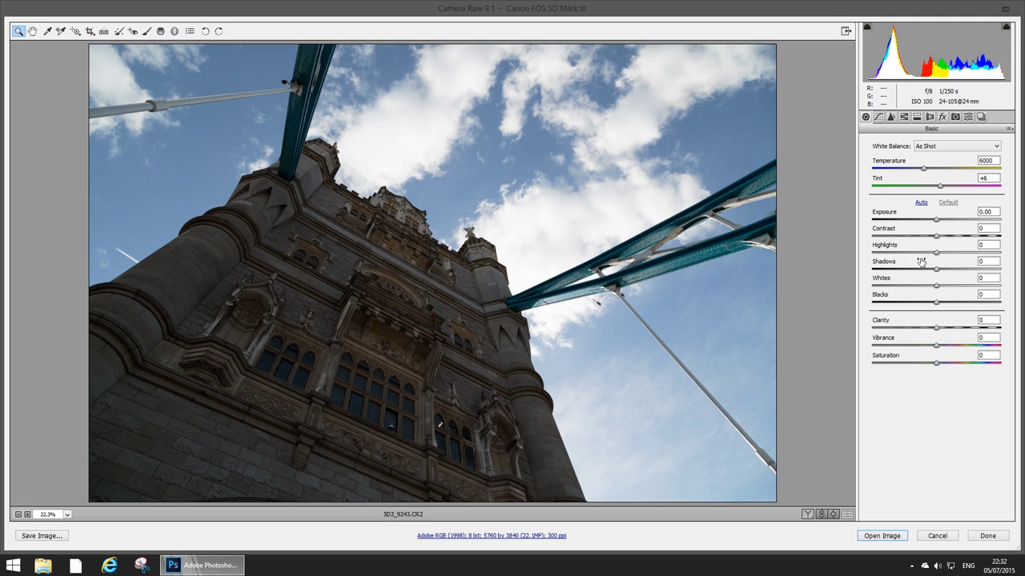
# Set Highlights -100, Shadows +100, Whites -100 and Exposure about +1.25.
pyautogui.moveTo(936, 254); pyautogui.dragTo(862, 249)
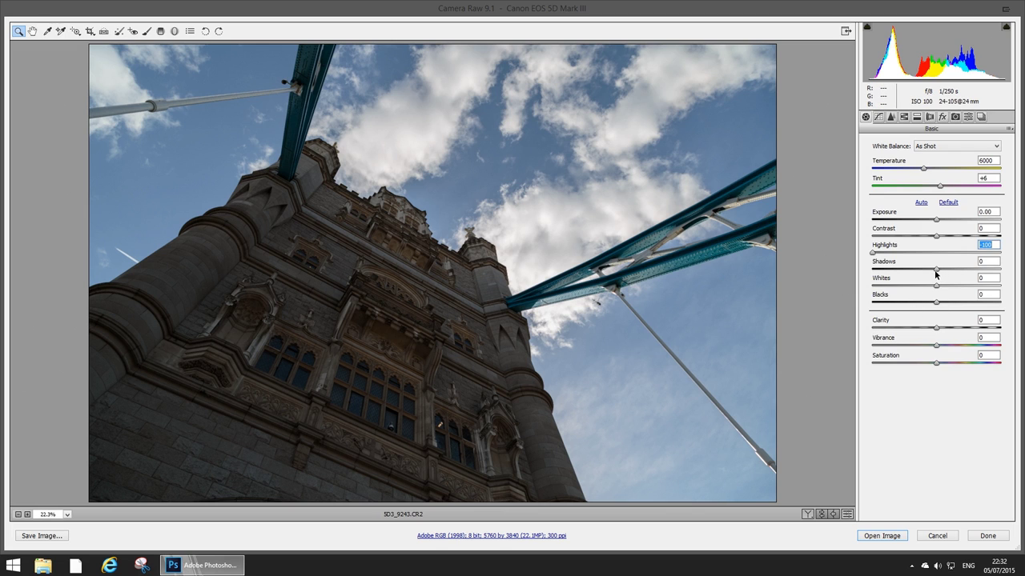
pyautogui.press('Tab')
pyautogui.write('100')
pyautogui.press('Return')
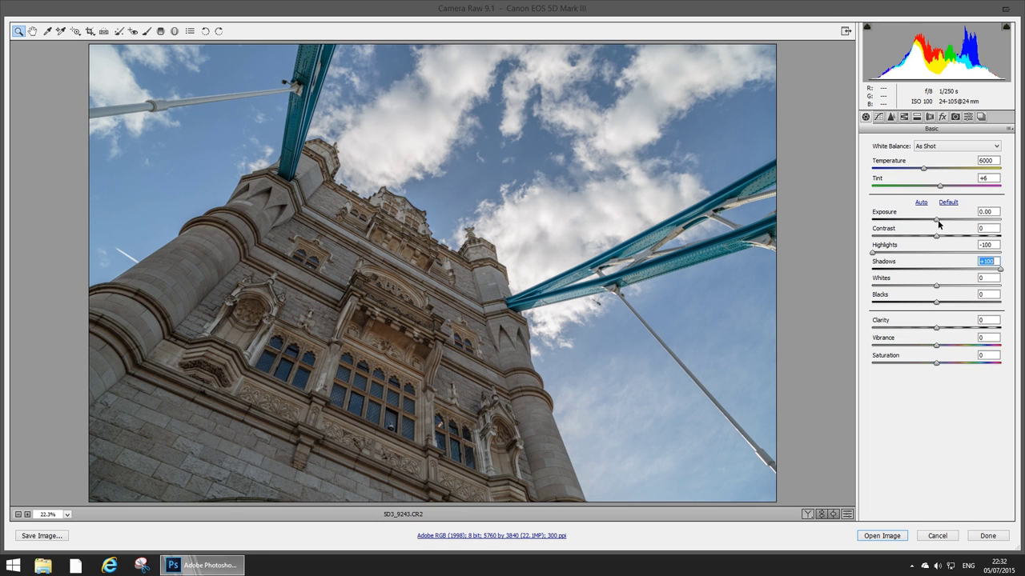
pyautogui.moveTo(938, 225); pyautogui.dragTo(951, 217)
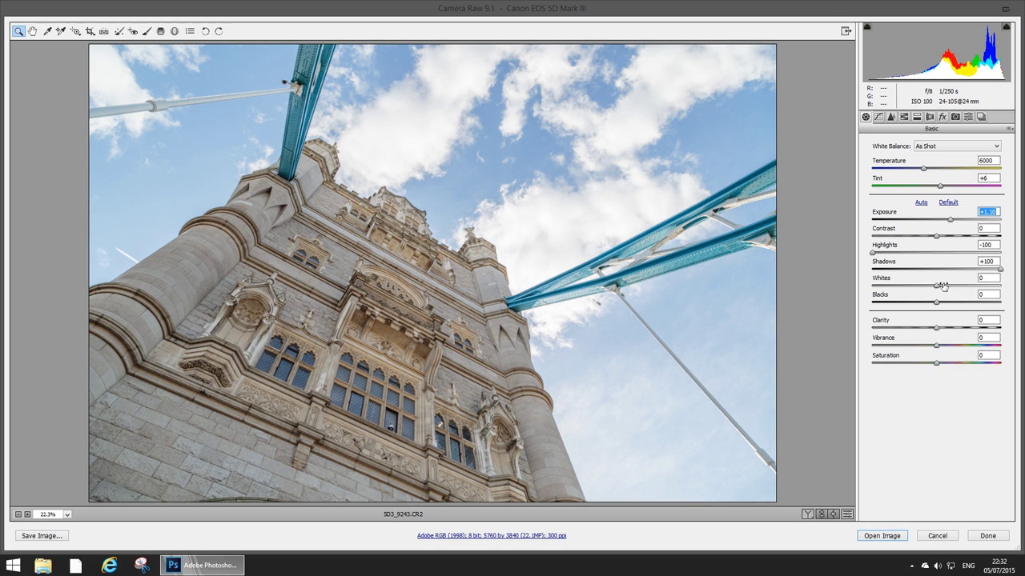
pyautogui.moveTo(936, 286); pyautogui.dragTo(867, 294)
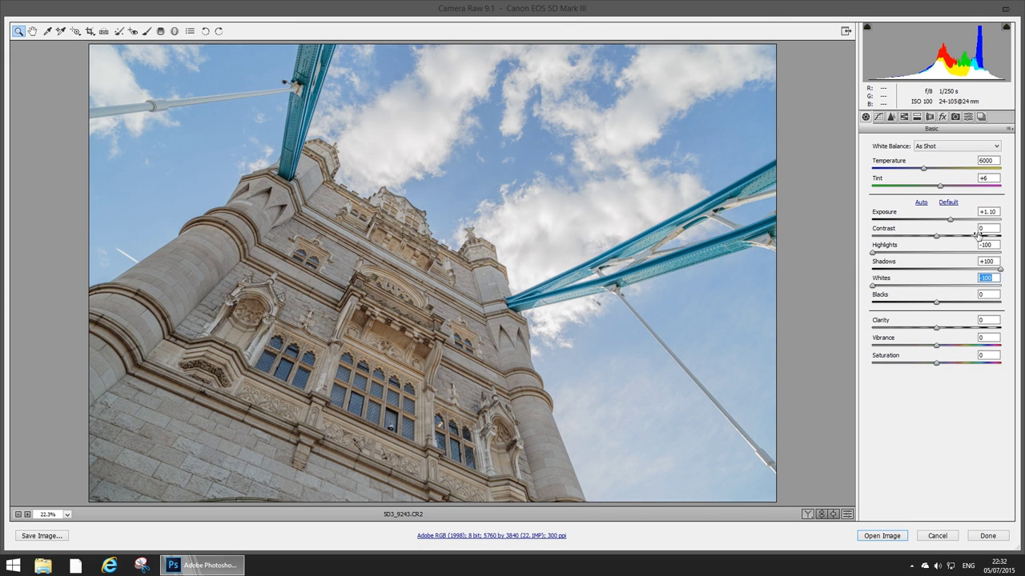
pyautogui.moveTo(953, 221); pyautogui.dragTo(951, 223)
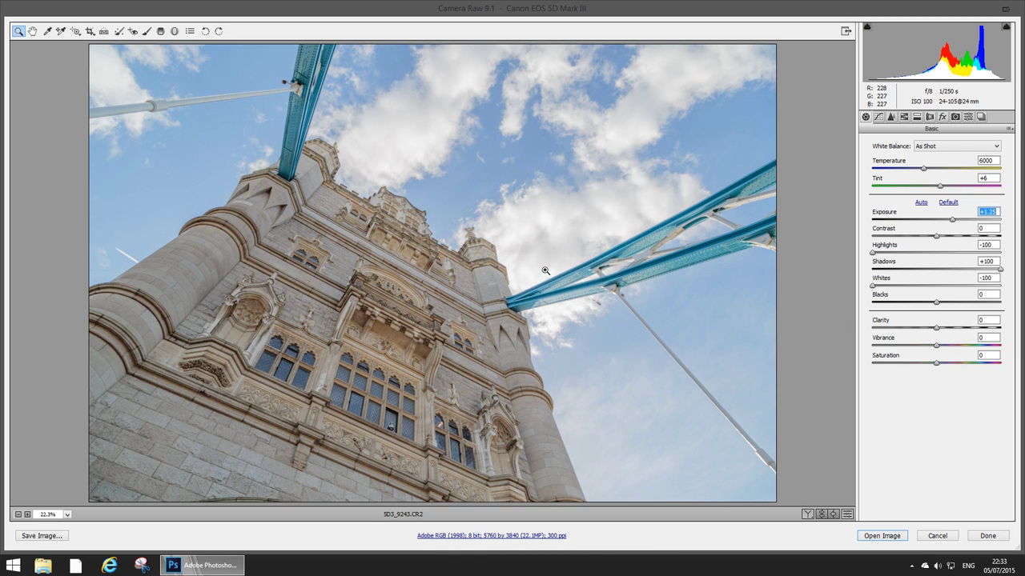
pyautogui.hotkey('ctrl', 'shift', 'u')
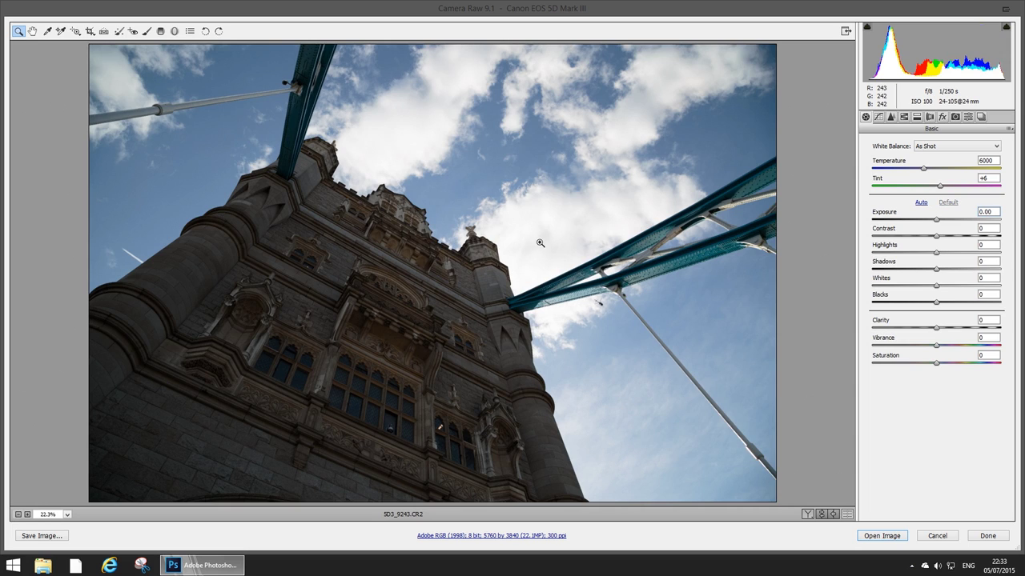
# Restore the tonal edits, add Clarity +17 and settle Blacks at -13.
pyautogui.hotkey('ctrl', 'z')
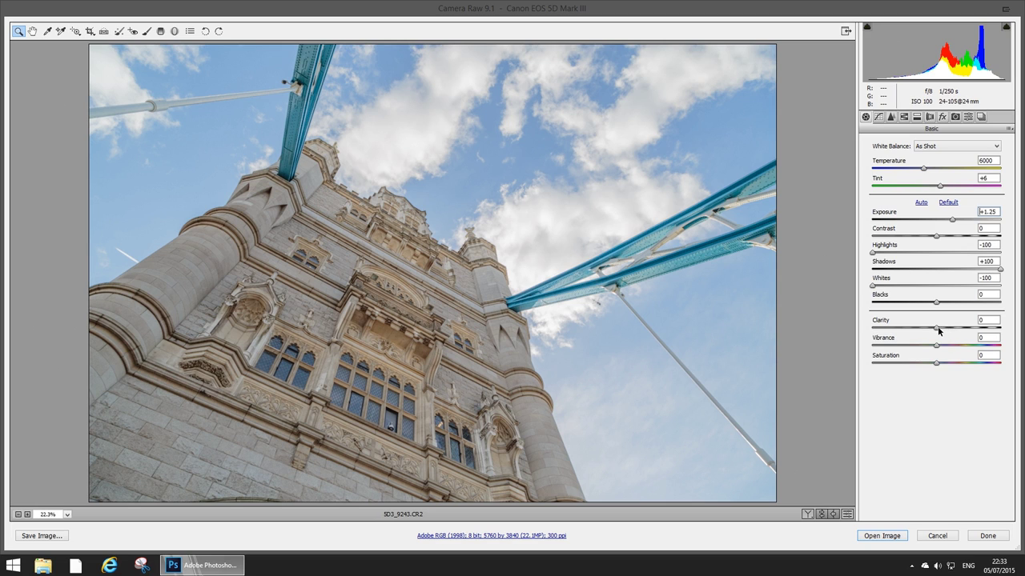
pyautogui.moveTo(938, 329); pyautogui.dragTo(946, 328)
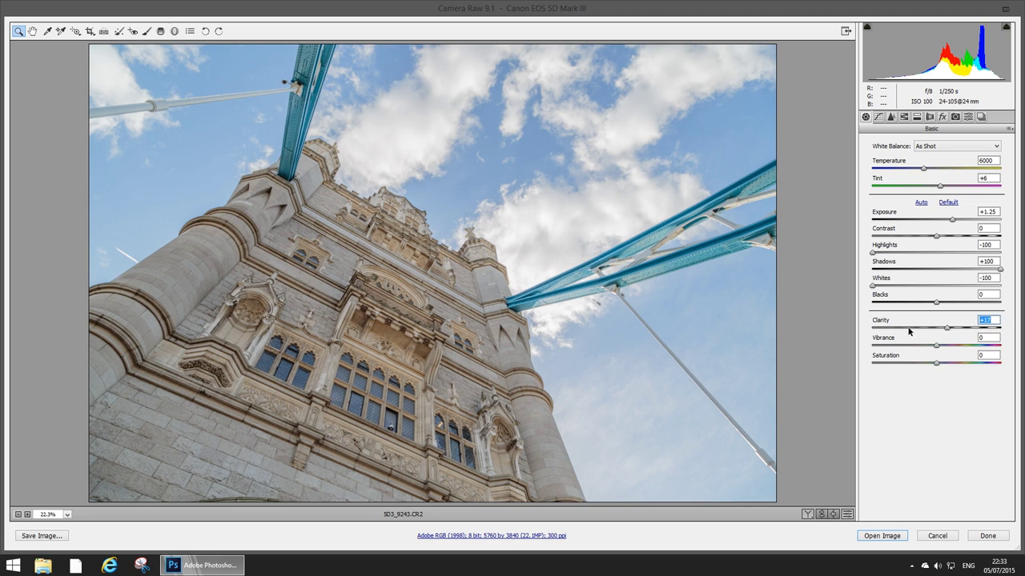
pyautogui.click(936, 302)
pyautogui.moveTo(935, 301); pyautogui.dragTo(922, 303)
pyautogui.moveTo(925, 305); pyautogui.dragTo(874, 304)
pyautogui.doubleClick(874, 302)
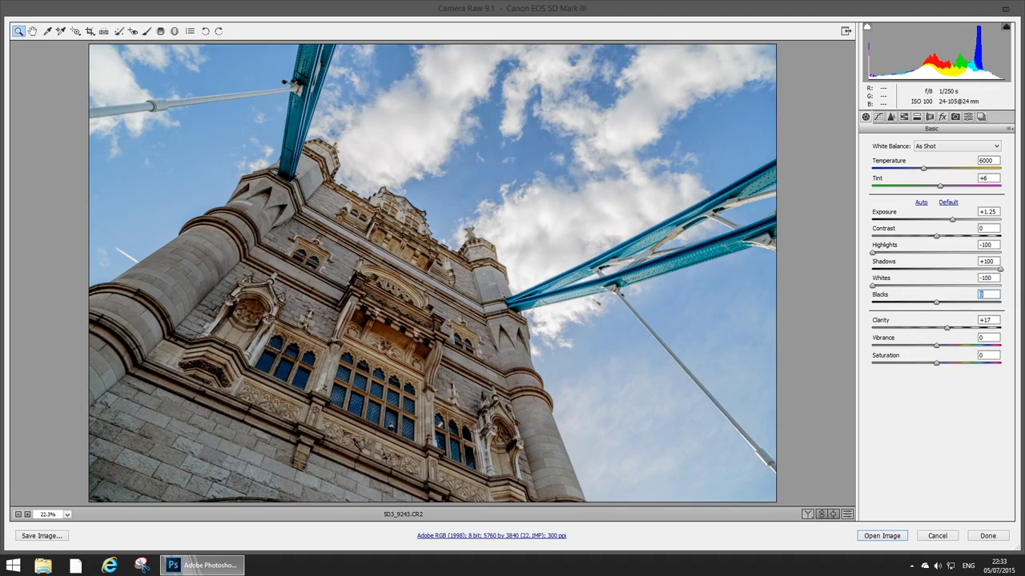
pyautogui.moveTo(936, 304)
pyautogui.mouseDown()
pyautogui.moveTo(896, 301)
pyautogui.moveTo(926, 305)
pyautogui.mouseUp()
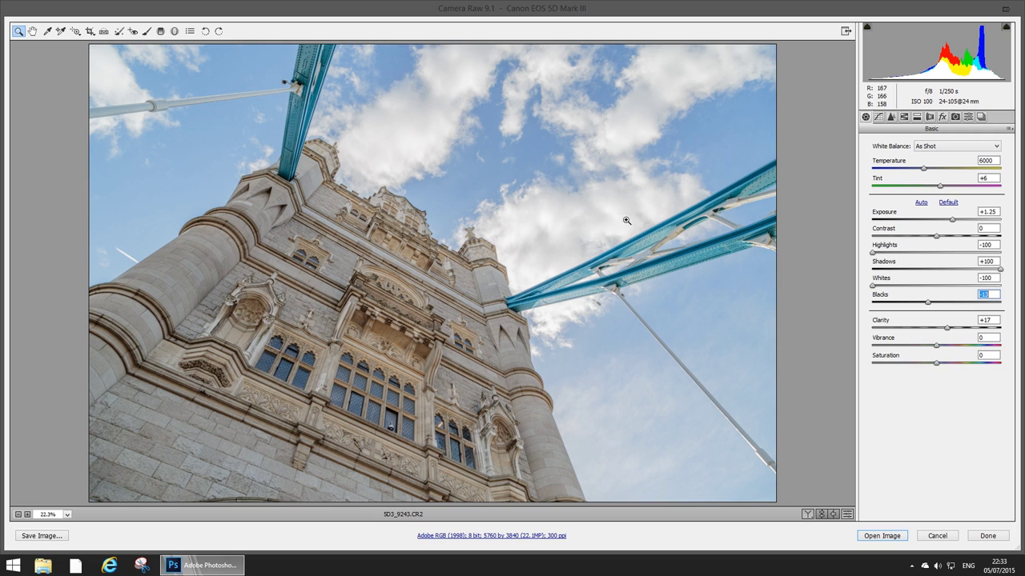
pyautogui.click(905, 117)
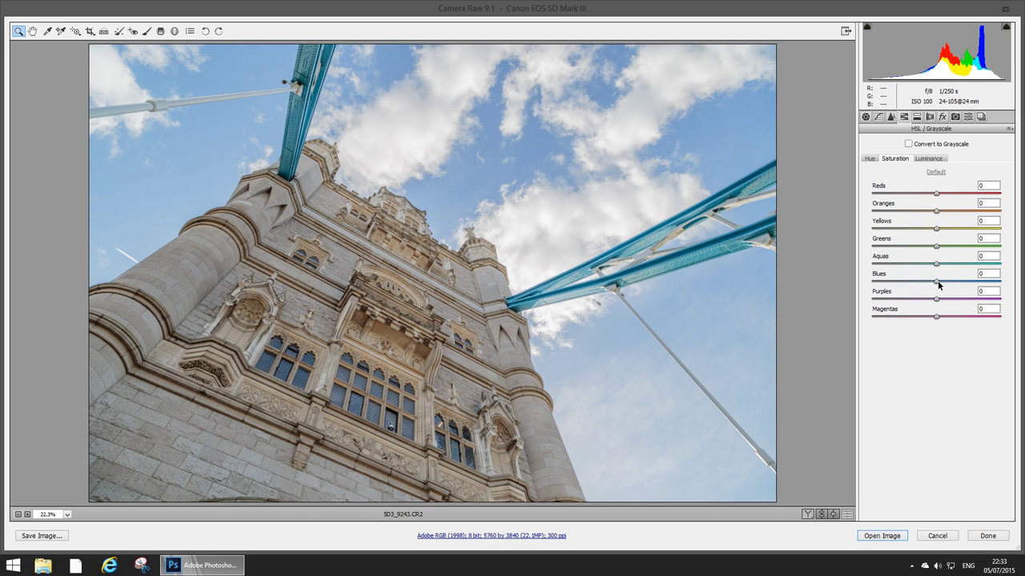
# Raise Blues saturation to +72 and Oranges saturation to +50.
pyautogui.moveTo(937, 283); pyautogui.dragTo(984, 280)
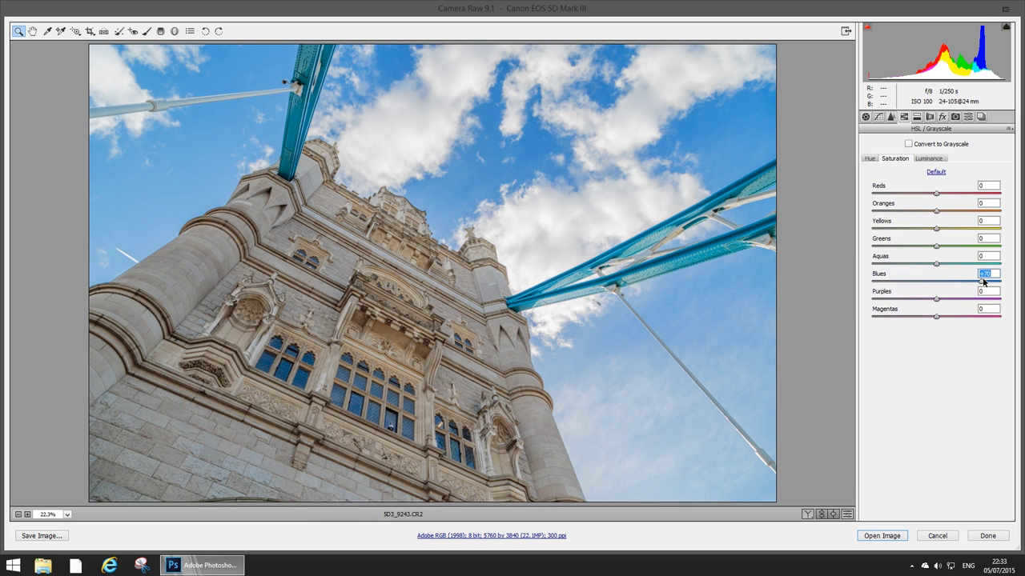
pyautogui.doubleClick(984, 280)
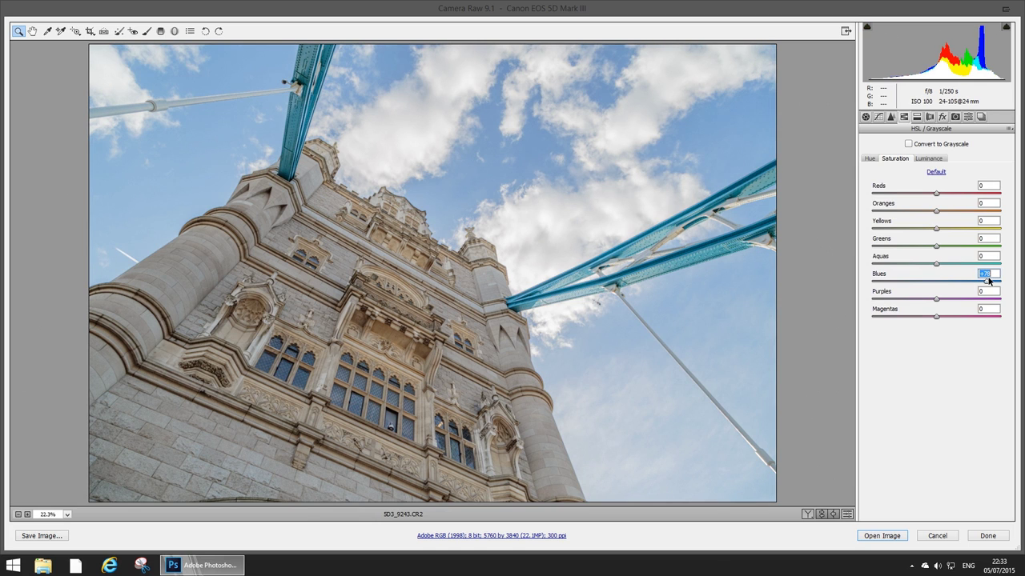
pyautogui.press('p')
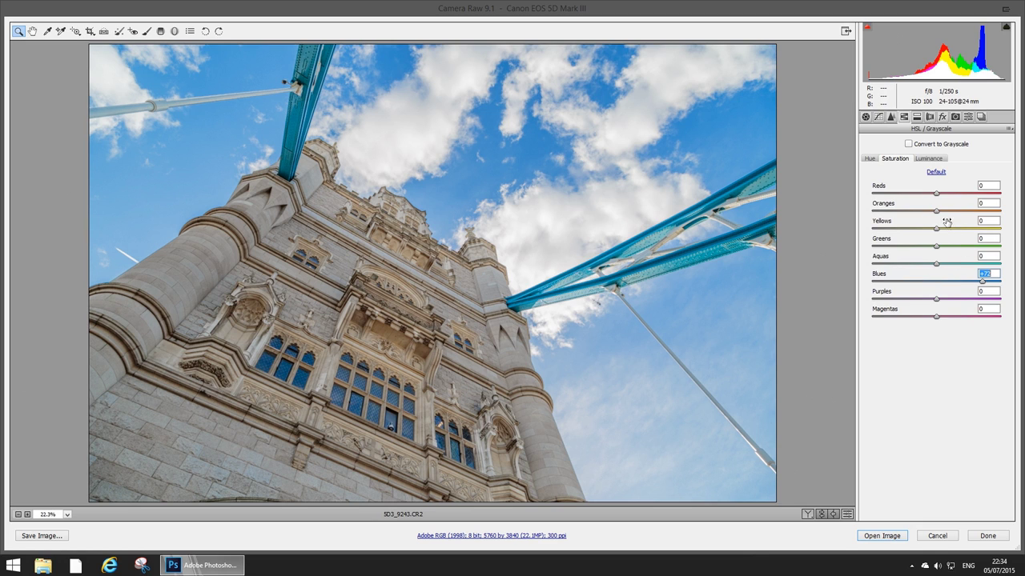
pyautogui.moveTo(938, 215)
pyautogui.mouseDown()
pyautogui.moveTo(948, 215)
pyautogui.moveTo(937, 230)
pyautogui.moveTo(947, 233)
pyautogui.moveTo(951, 216)
pyautogui.mouseUp()
# Brighten the Yellows in the Luminance panel.
pyautogui.click(927, 160)
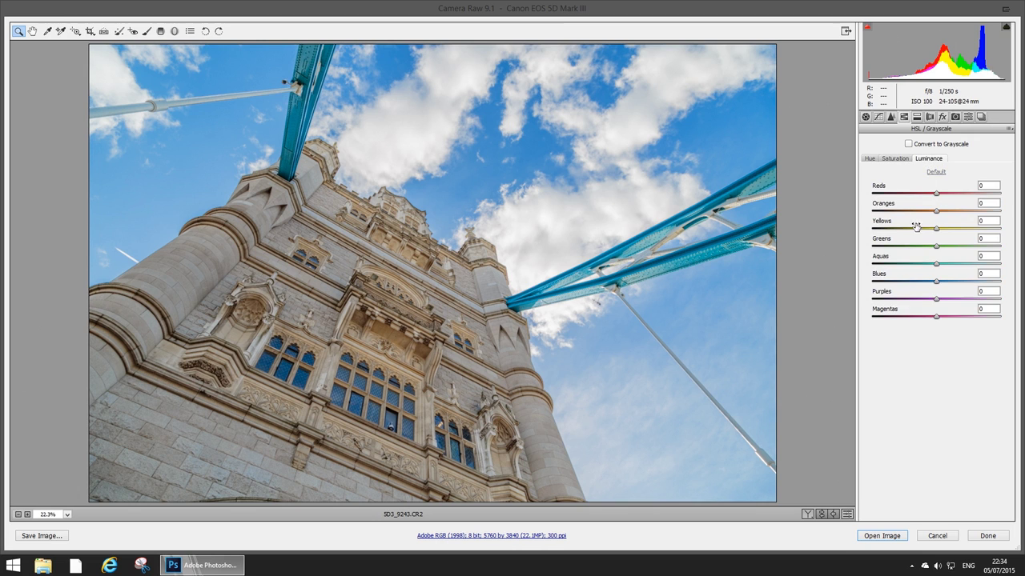
pyautogui.moveTo(938, 231); pyautogui.dragTo(974, 211)
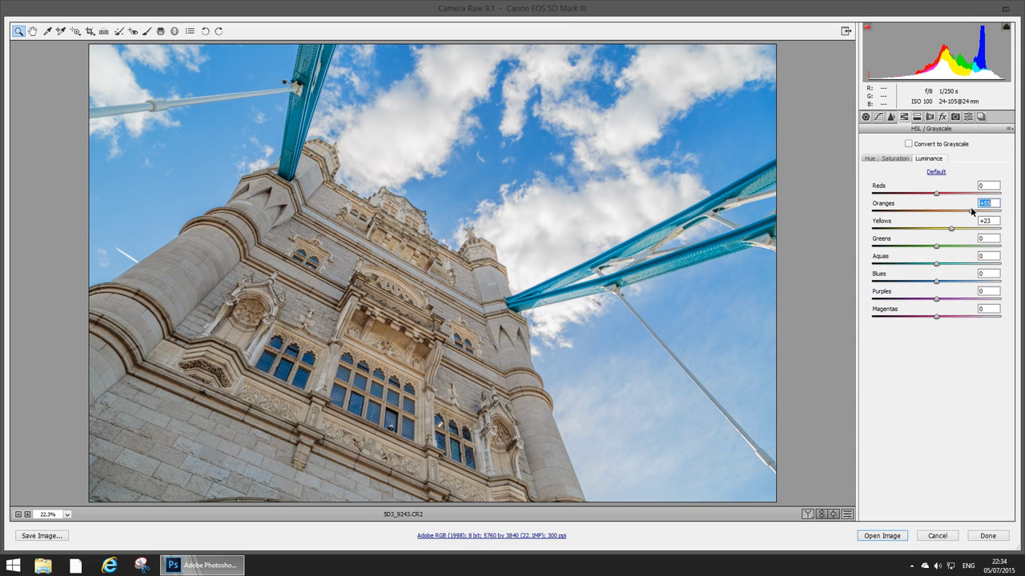
pyautogui.moveTo(953, 229); pyautogui.dragTo(967, 232)
# Set Yellows saturation +48 and Aquas +13, leaving Reds at 0.
pyautogui.click(895, 159)
pyautogui.click(950, 212)
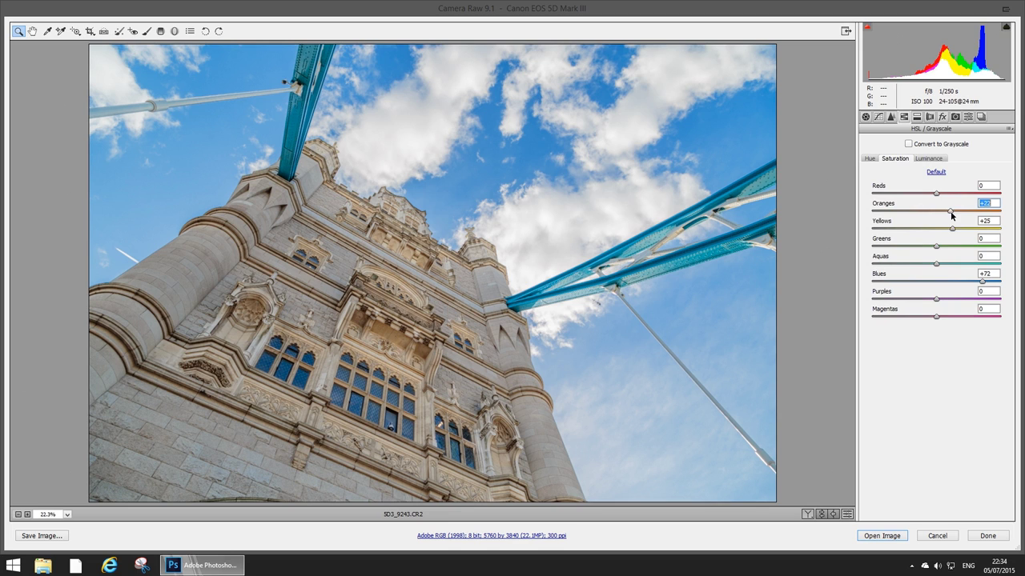
pyautogui.click(952, 230)
pyautogui.moveTo(939, 267); pyautogui.dragTo(894, 266)
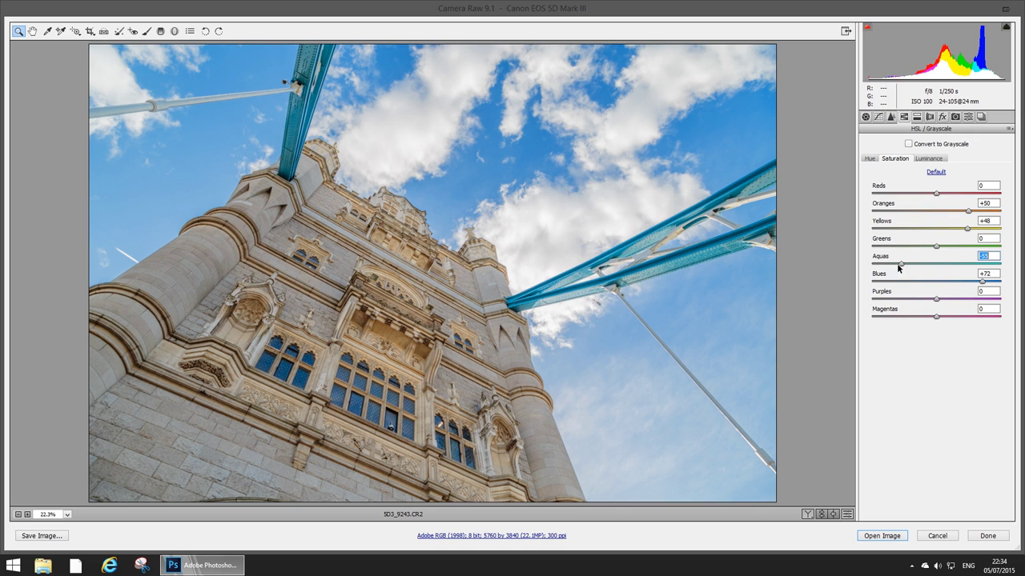
pyautogui.moveTo(888, 266); pyautogui.dragTo(955, 265)
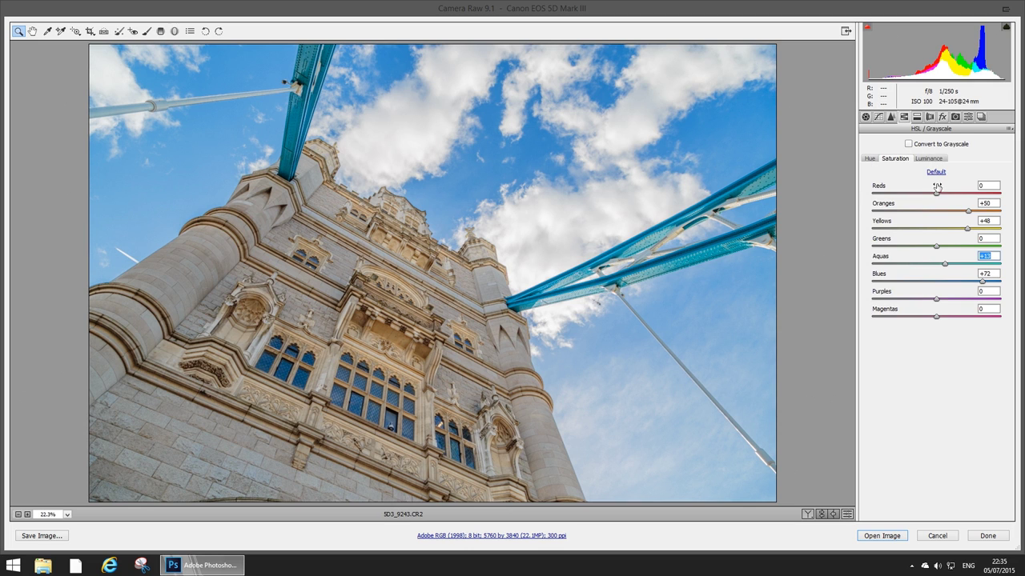
pyautogui.moveTo(936, 195)
pyautogui.mouseDown()
pyautogui.moveTo(1008, 188)
pyautogui.moveTo(855, 196)
pyautogui.moveTo(936, 194)
pyautogui.mouseUp()
# Add Vibrance +5 and fine-tune Exposure to +1.60 in the Basic panel.
pyautogui.click(866, 117)
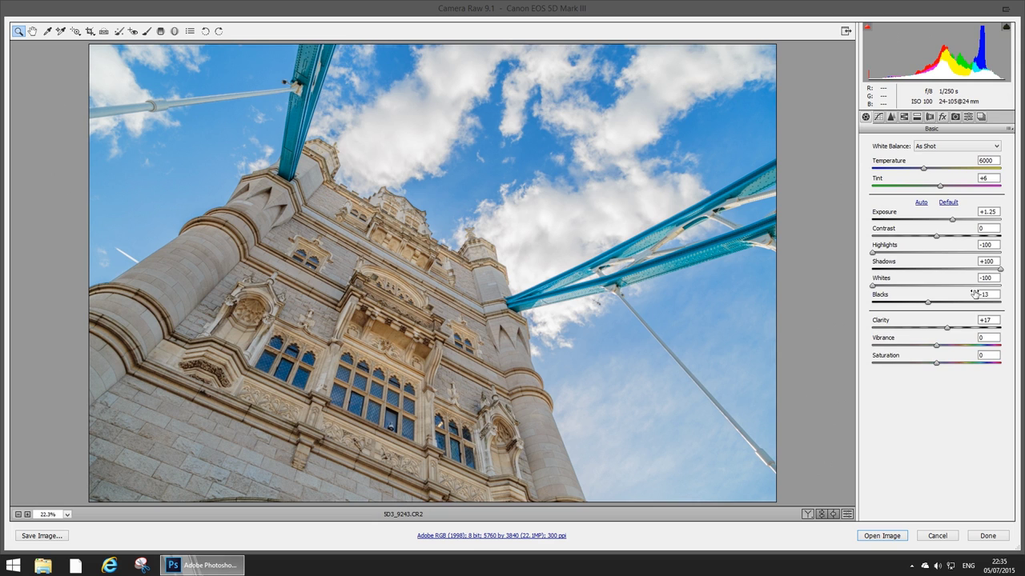
pyautogui.moveTo(936, 350); pyautogui.dragTo(941, 350)
pyautogui.moveTo(951, 222); pyautogui.dragTo(953, 223)
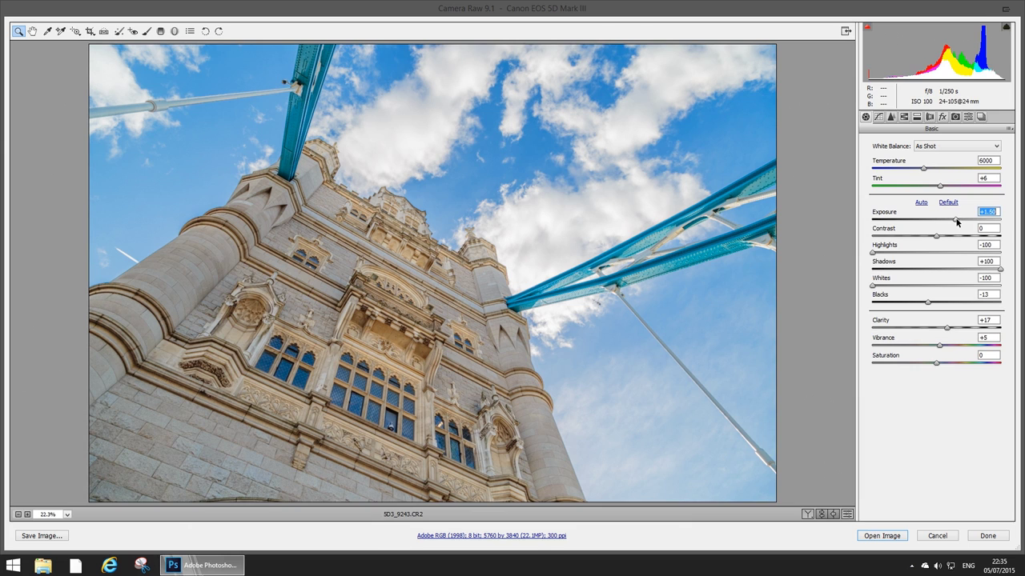
pyautogui.moveTo(956, 223); pyautogui.dragTo(959, 222)
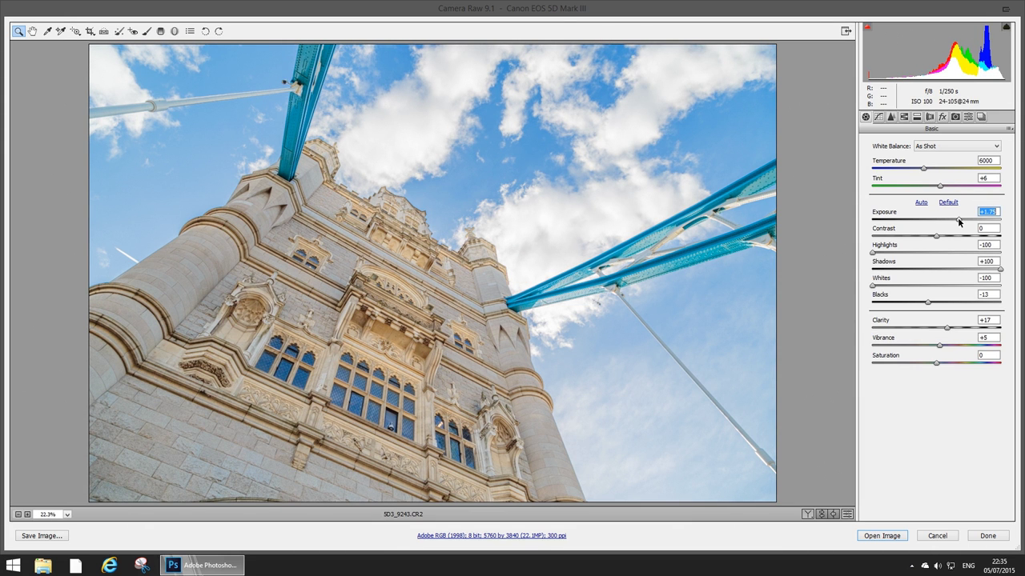
pyautogui.moveTo(959, 219); pyautogui.dragTo(957, 219)
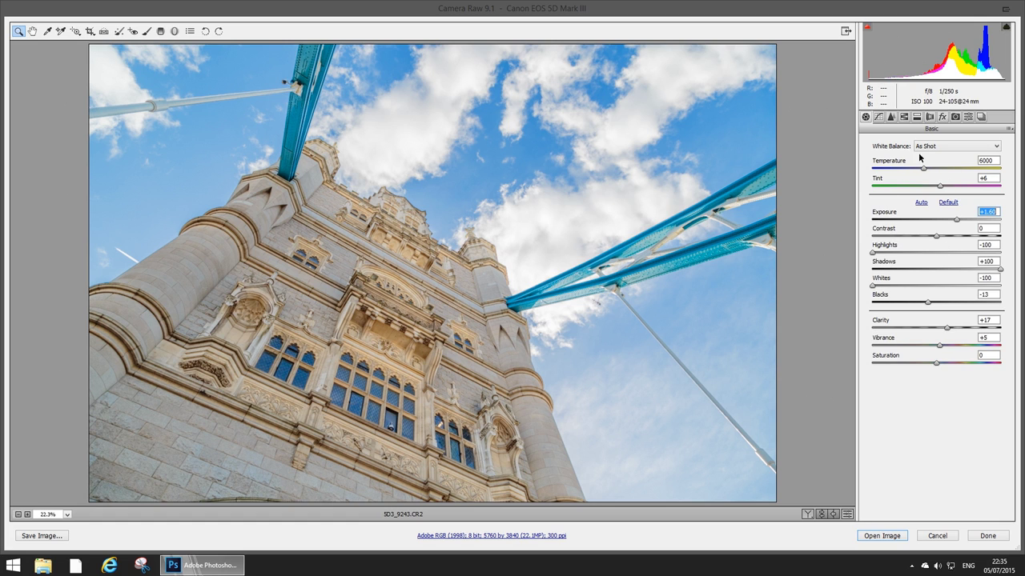
# Set the post-crop vignette to Amount -20, Roundness +57 and Highlights 100.
pyautogui.click(942, 117)
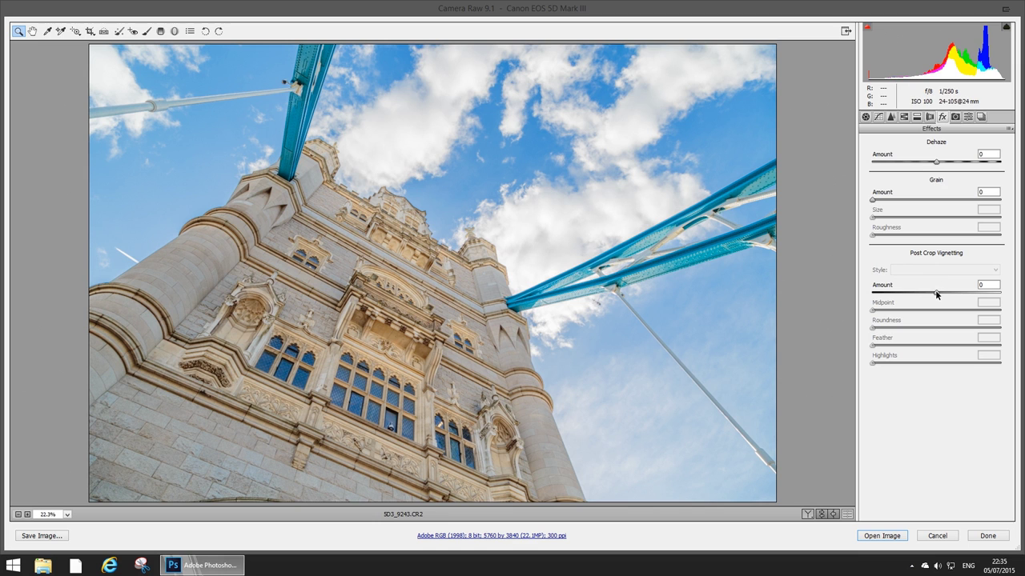
pyautogui.moveTo(935, 290); pyautogui.dragTo(922, 289)
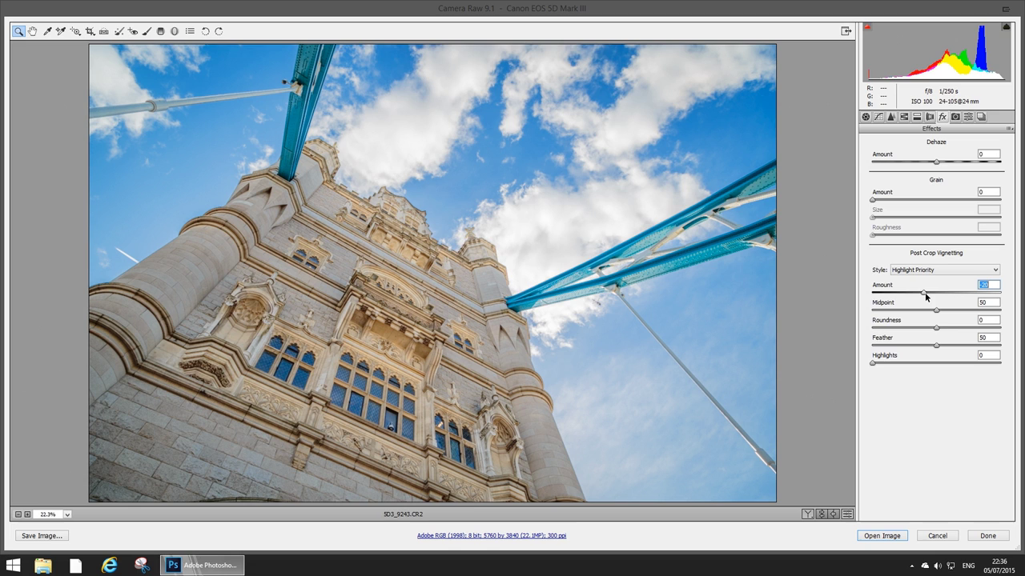
pyautogui.moveTo(938, 333); pyautogui.dragTo(977, 328)
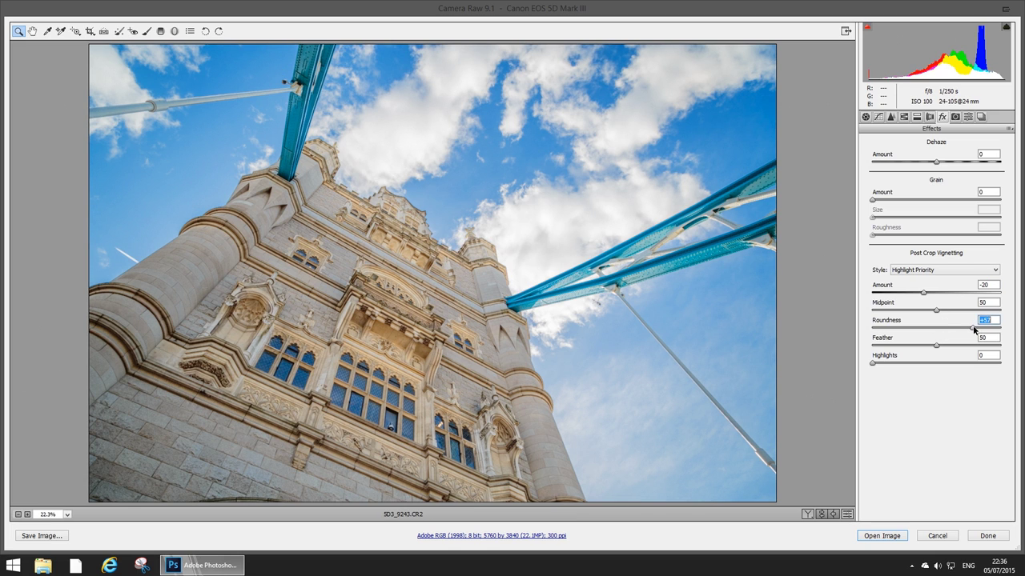
pyautogui.moveTo(872, 364); pyautogui.dragTo(691, 107)
pyautogui.moveTo(872, 364); pyautogui.dragTo(1015, 361)
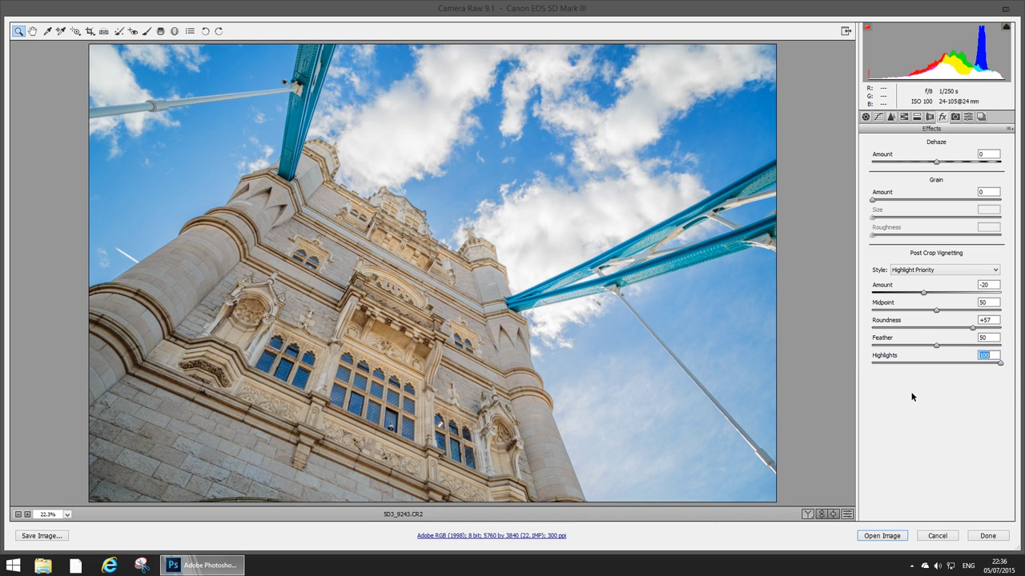
pyautogui.click(865, 116)
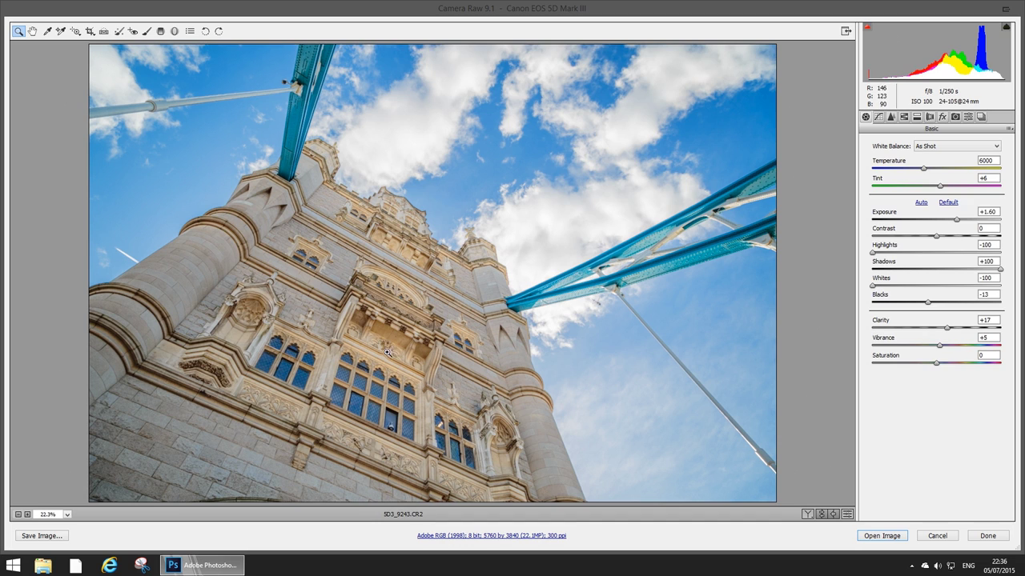
# Show the Tone Curve panel and toggle the preview to compare before and after.
pyautogui.click(881, 117)
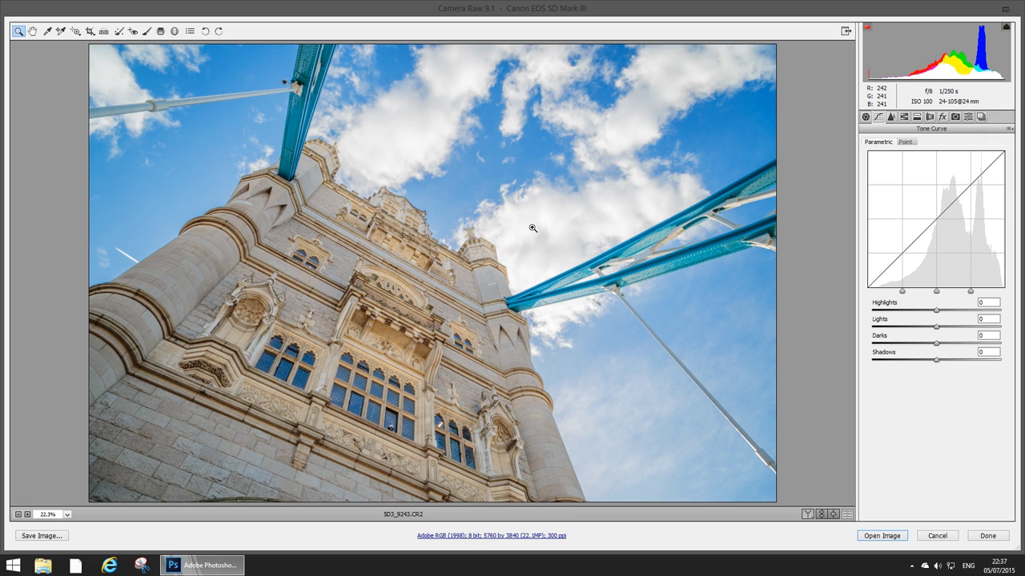
pyautogui.press('p')
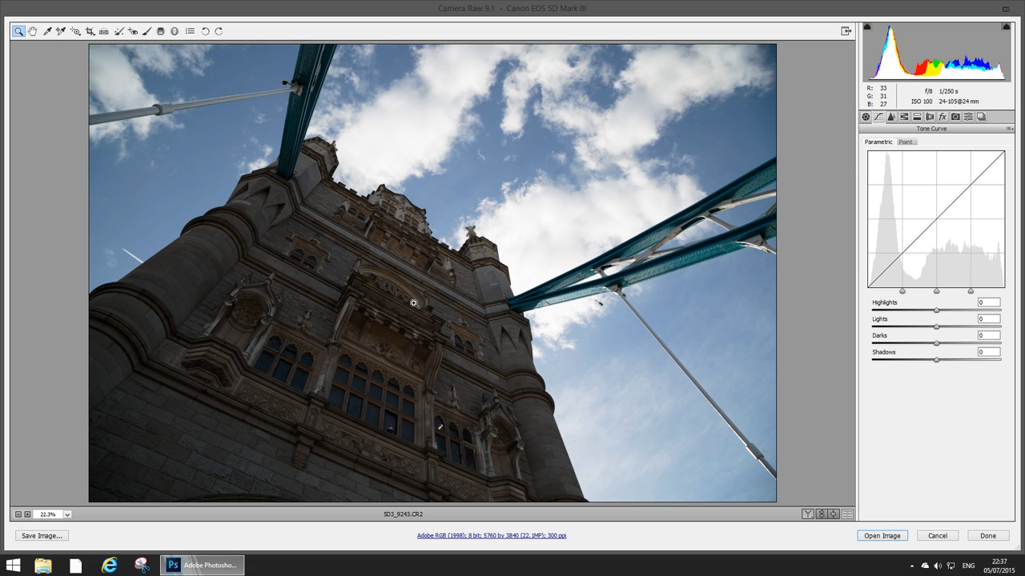
pyautogui.press('p')
pyautogui.press('p')
pyautogui.press('p')
pyautogui.press('p')
pyautogui.press('p')
pyautogui.press('p')
pyautogui.press('p')
# In the lens Profile settings, set Distortion to 0 with Vignetting kept at 100.
pyautogui.click(930, 117)
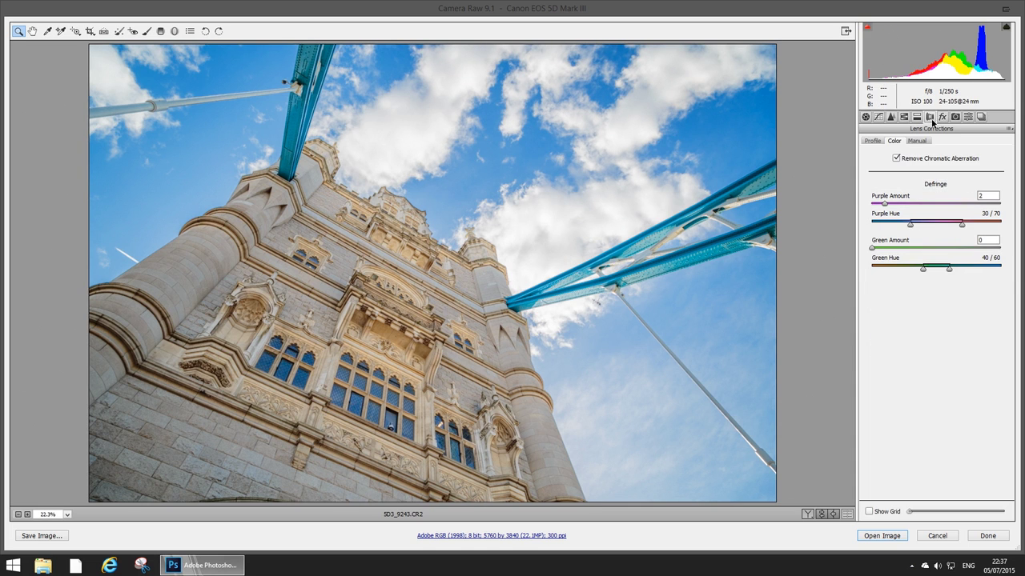
pyautogui.click(872, 141)
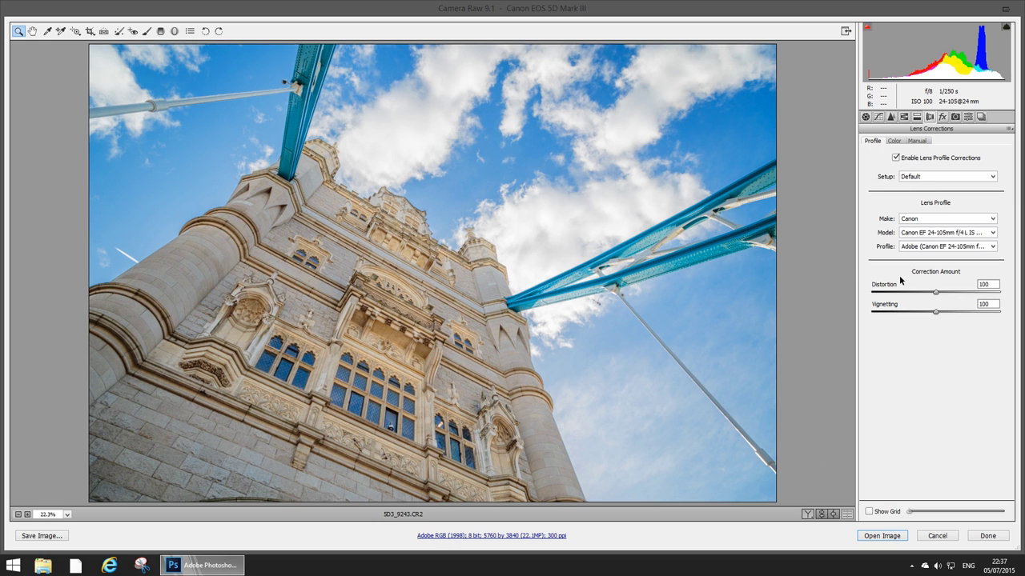
pyautogui.moveTo(935, 292); pyautogui.dragTo(855, 289)
pyautogui.write('100')
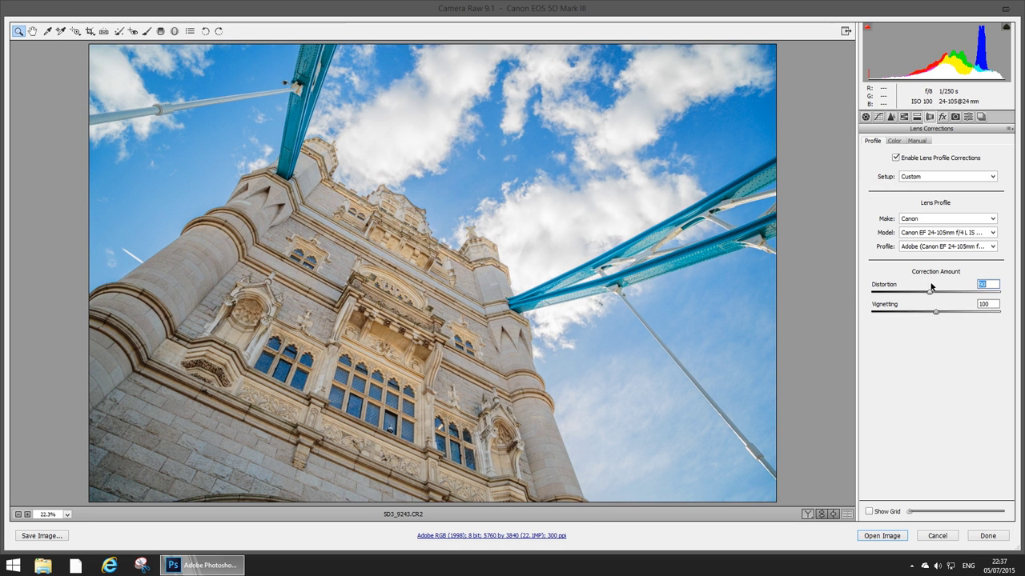
pyautogui.press('Return')
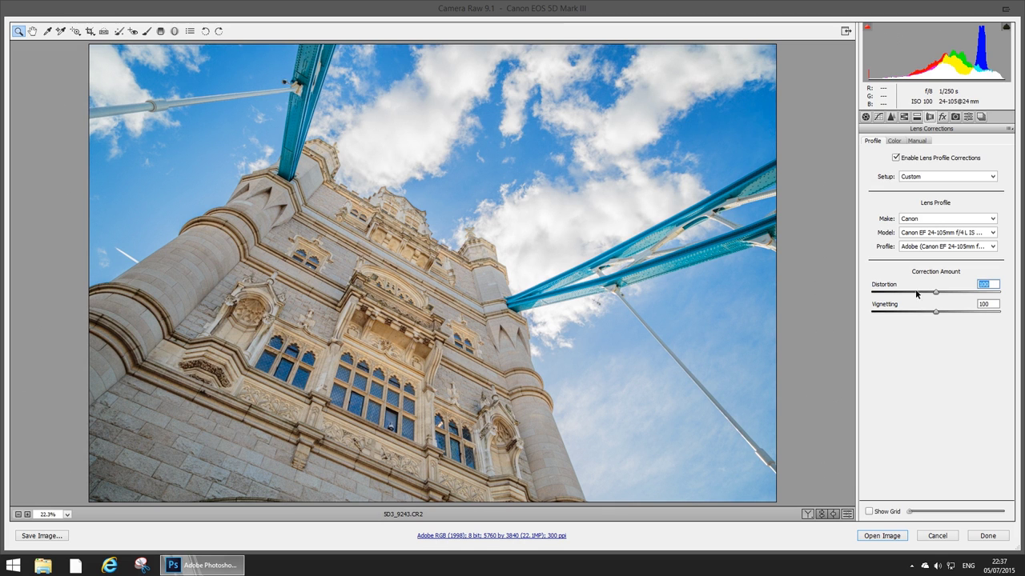
pyautogui.moveTo(939, 292); pyautogui.dragTo(862, 291)
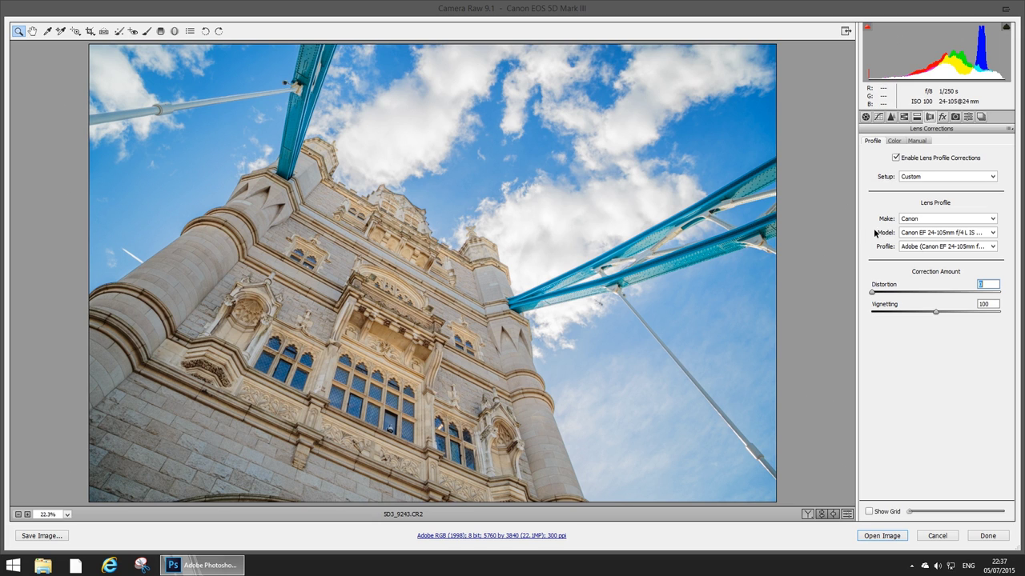
# Toggle the preview to compare the edited photo with the original.
pyautogui.click(866, 117)
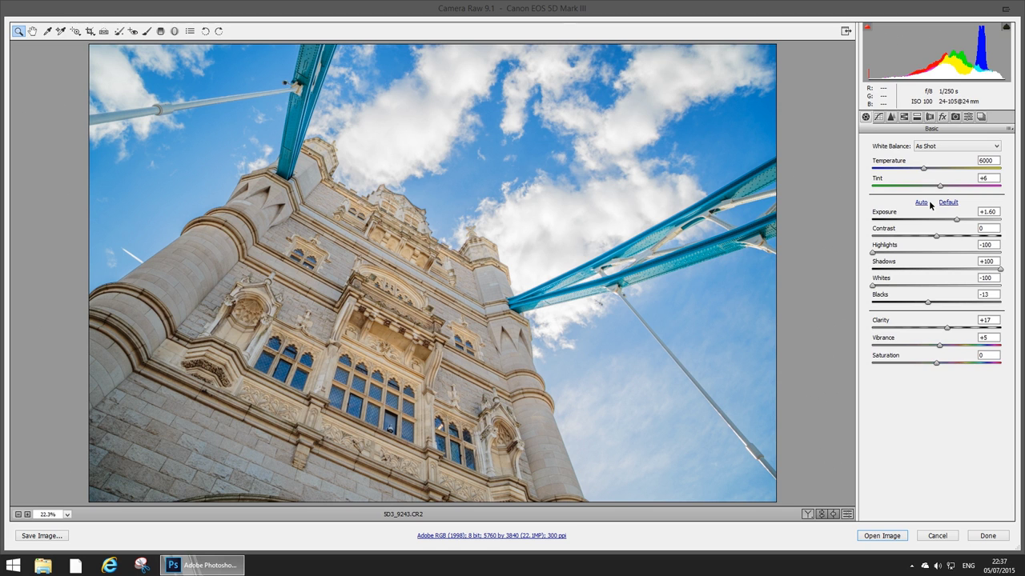
pyautogui.press('p')
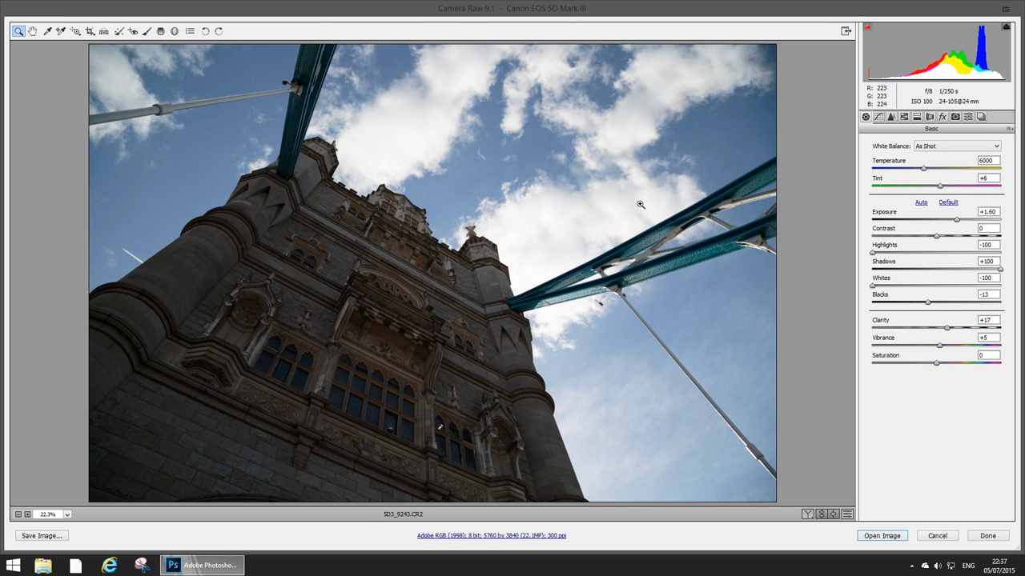
pyautogui.press('p')
pyautogui.press('p')
pyautogui.press('p')
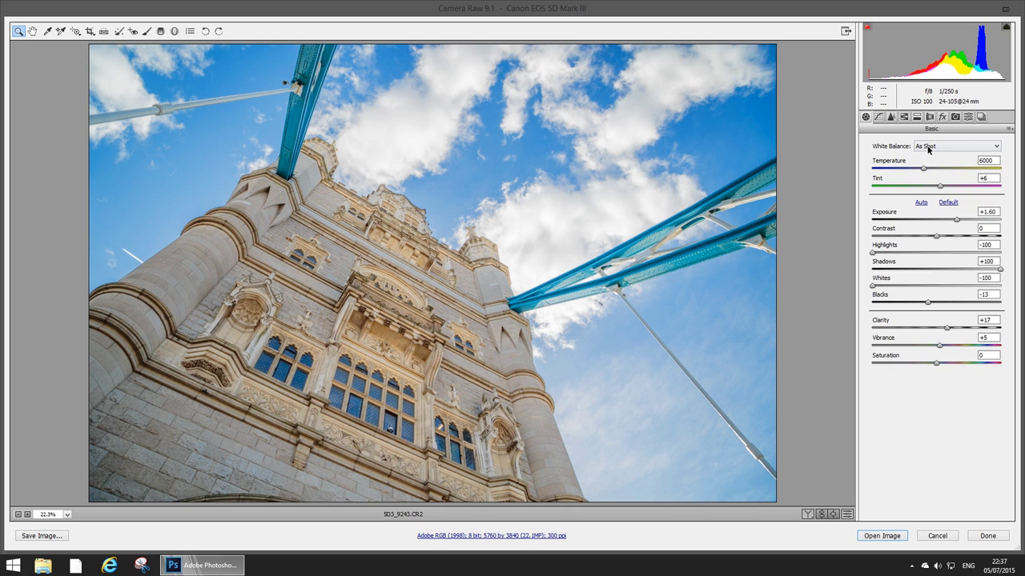
# Tweak Yellows saturation, brighten Yellows luminance, then open the image in Photoshop.
pyautogui.click(903, 117)
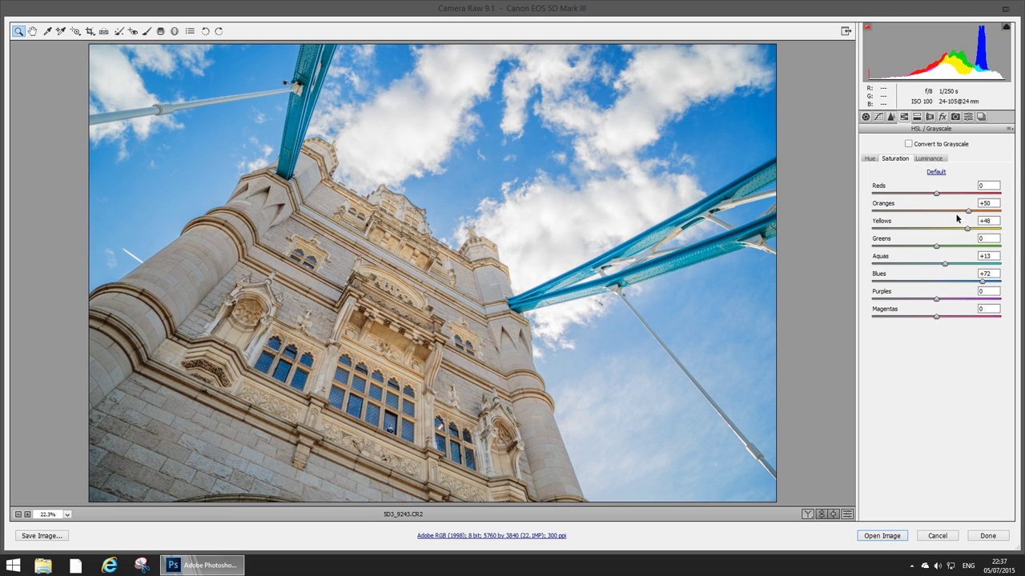
pyautogui.moveTo(967, 229); pyautogui.dragTo(953, 231)
pyautogui.click(928, 158)
pyautogui.moveTo(963, 230); pyautogui.dragTo(957, 230)
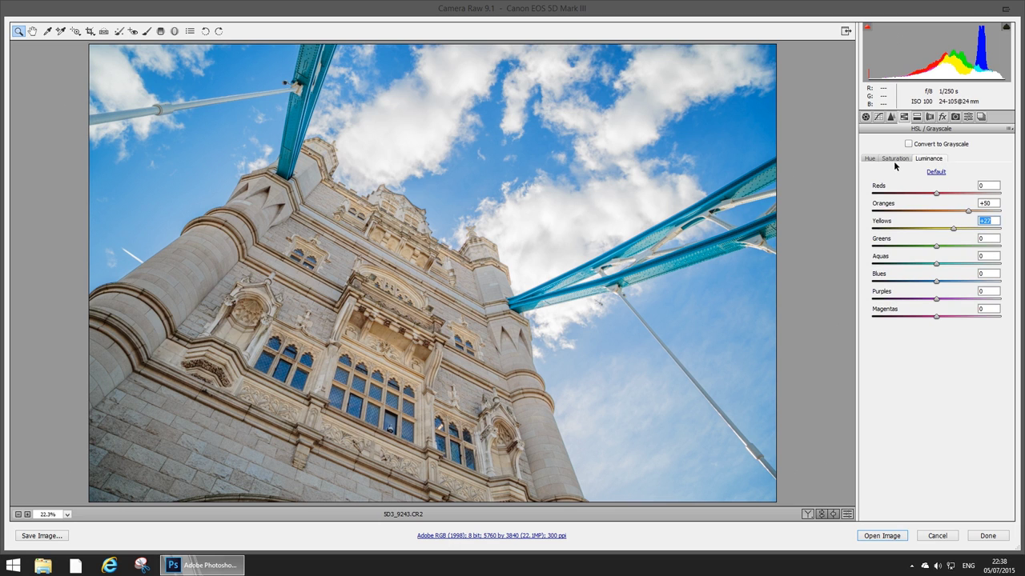
pyautogui.click(895, 159)
pyautogui.moveTo(953, 230); pyautogui.dragTo(967, 226)
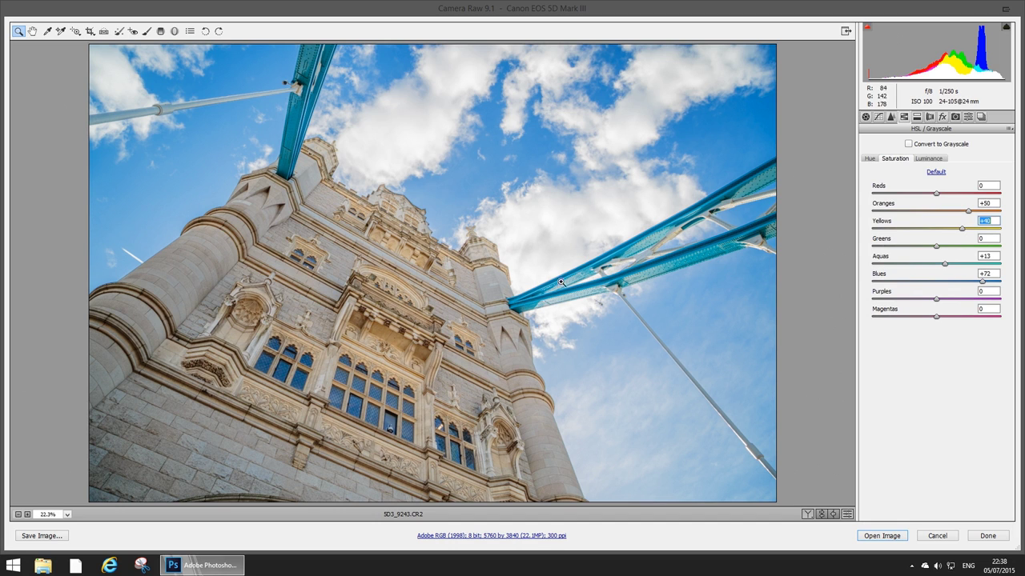
pyautogui.click(866, 118)
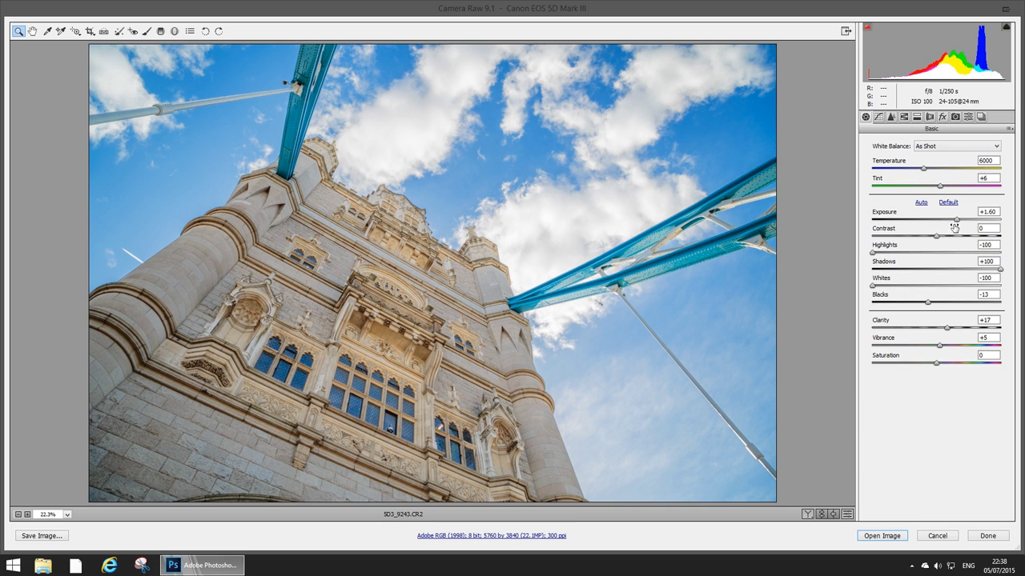
pyautogui.click(881, 535)
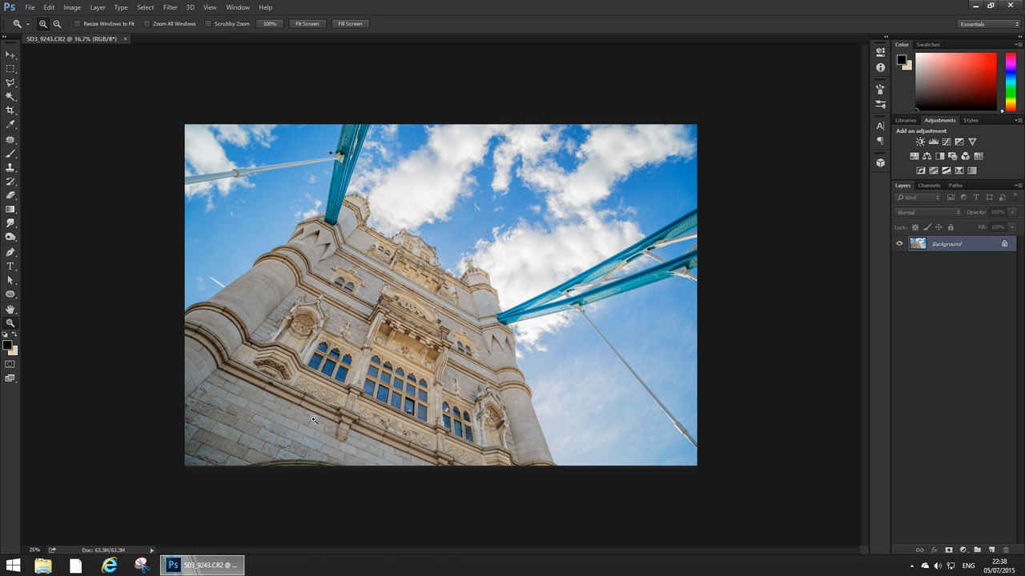
# Zoom in and pan across the tower's stonework and windows, then zoom back out to 25%.
pyautogui.moveTo(400, 344); pyautogui.dragTo(448, 344)
pyautogui.moveTo(286, 416); pyautogui.dragTo(411, 448)
pyautogui.moveTo(504, 254); pyautogui.dragTo(352, 450)
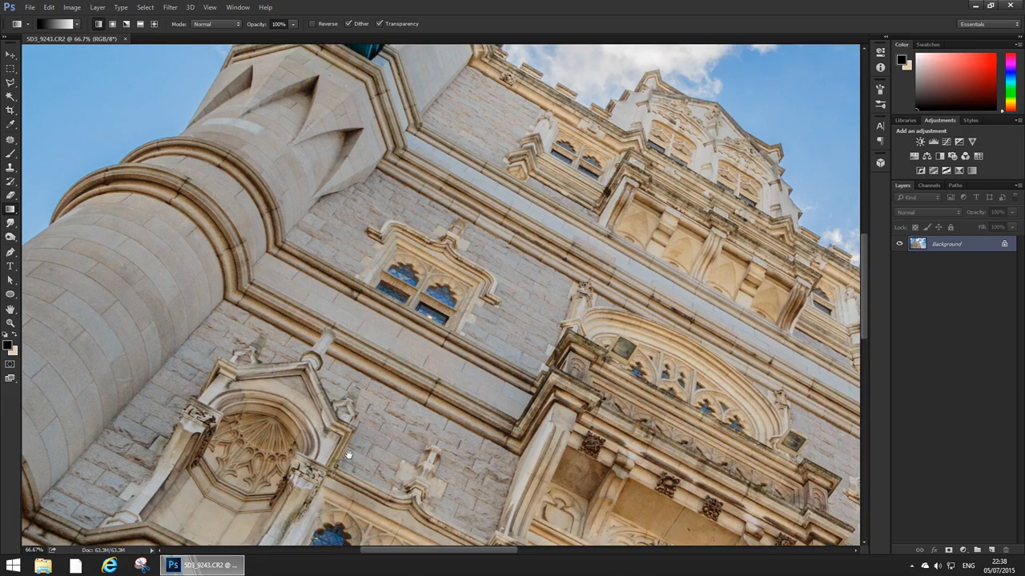
pyautogui.moveTo(407, 469); pyautogui.dragTo(291, 305)
pyautogui.keyDown('alt'); pyautogui.click(291, 305); pyautogui.keyUp('alt')
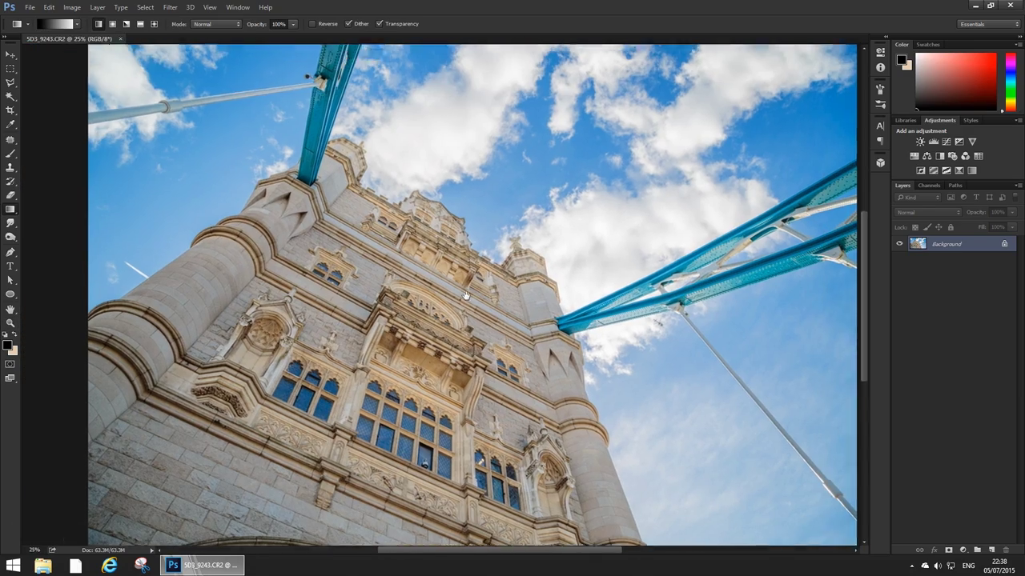
pyautogui.moveTo(465, 296); pyautogui.dragTo(433, 263)
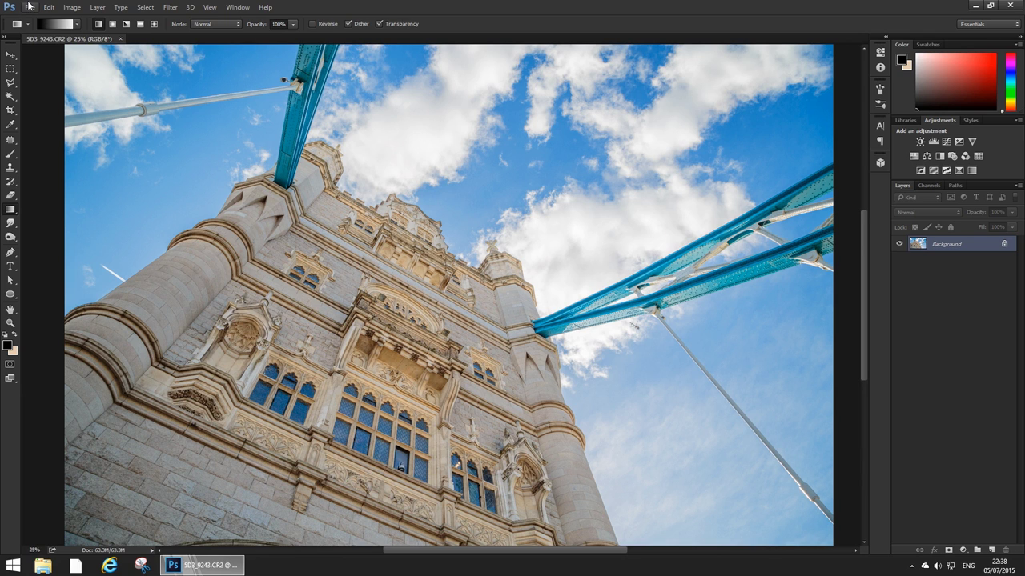
# Open the Camera Raw filter, zoom on the lower-left stonework and show the Detail panel.
pyautogui.click(170, 7)
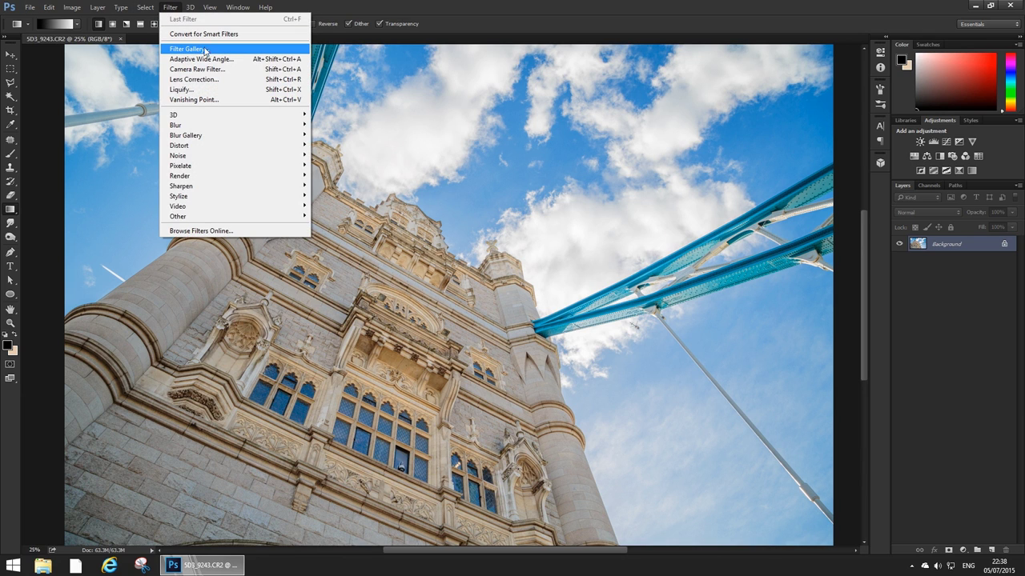
pyautogui.click(206, 70)
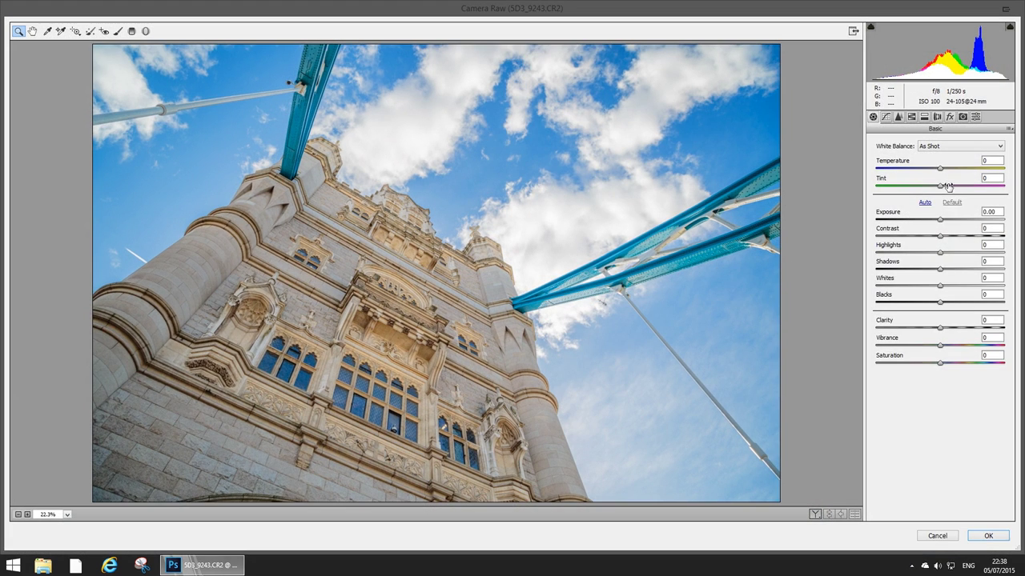
pyautogui.click(181, 425)
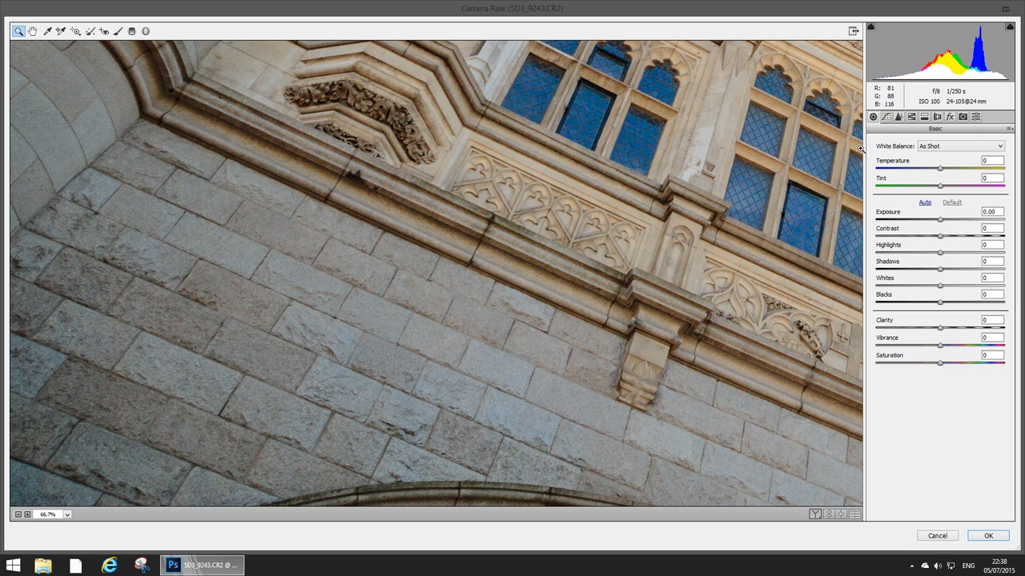
pyautogui.click(899, 117)
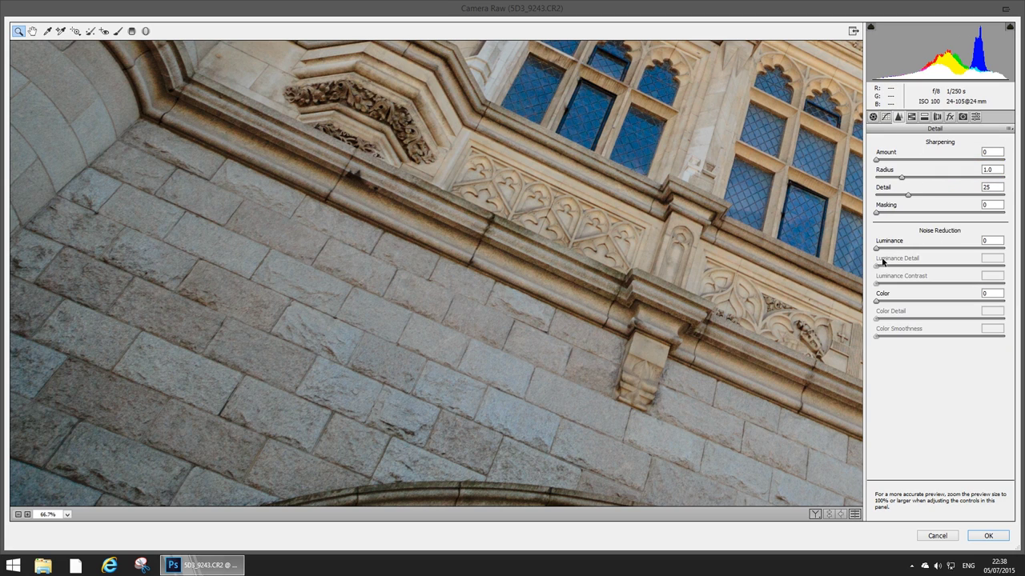
# Set Luminance noise reduction to 15 and Color noise reduction to 57, then apply.
pyautogui.moveTo(876, 248); pyautogui.dragTo(896, 250)
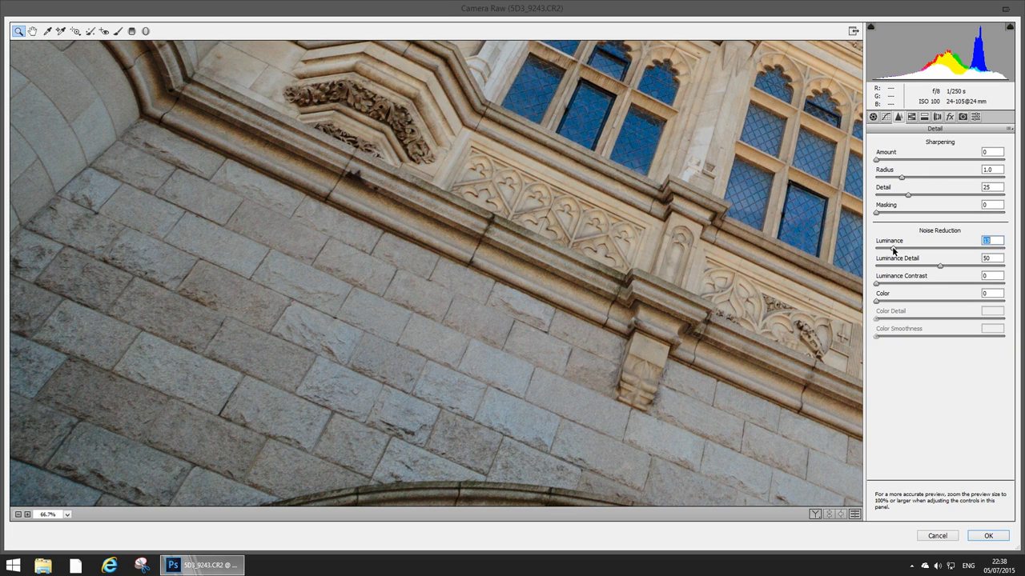
pyautogui.moveTo(893, 251); pyautogui.dragTo(893, 250)
pyautogui.moveTo(877, 301); pyautogui.dragTo(1008, 298)
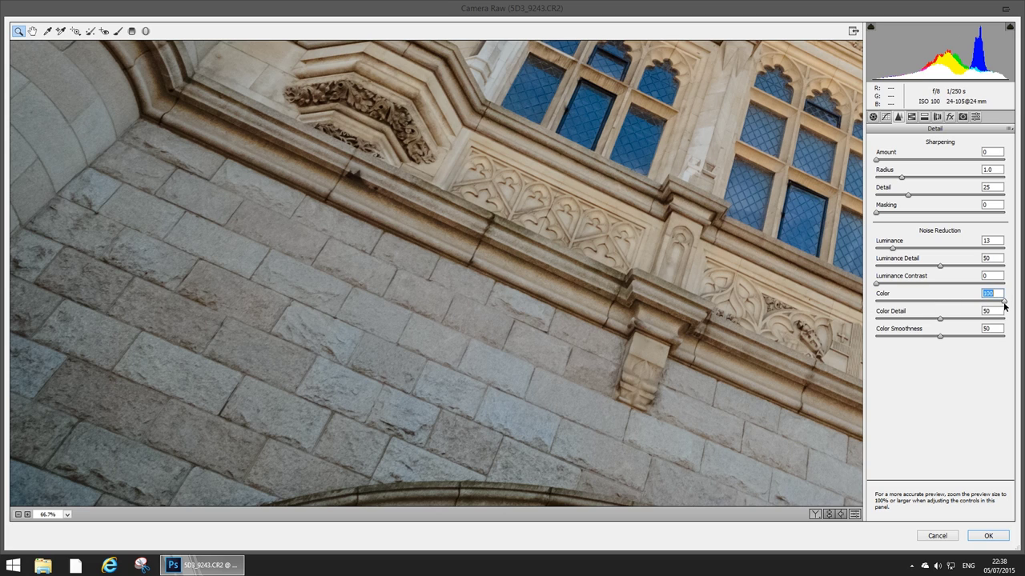
pyautogui.moveTo(1004, 301); pyautogui.dragTo(945, 301)
pyautogui.moveTo(943, 300); pyautogui.dragTo(949, 301)
pyautogui.click(894, 250)
pyautogui.moveTo(615, 119); pyautogui.dragTo(468, 264)
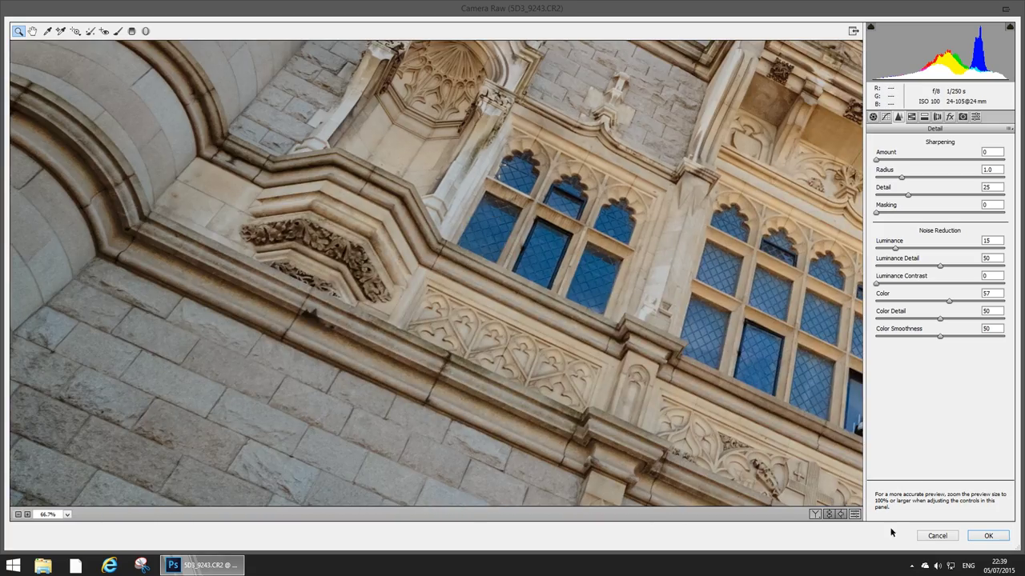
pyautogui.click(986, 536)
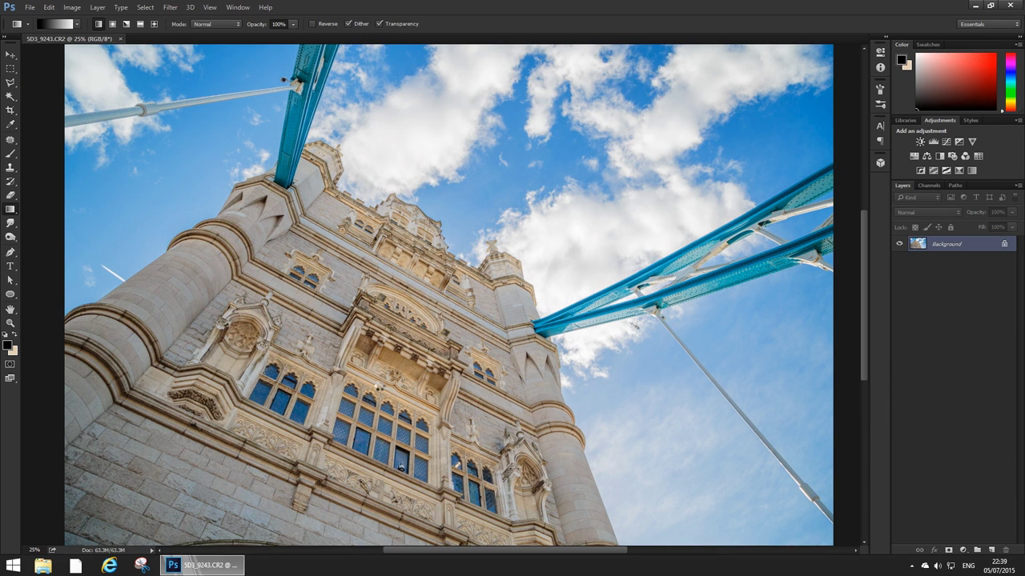
# Add a Curves adjustment layer above the Background layer.
pyautogui.press('z')
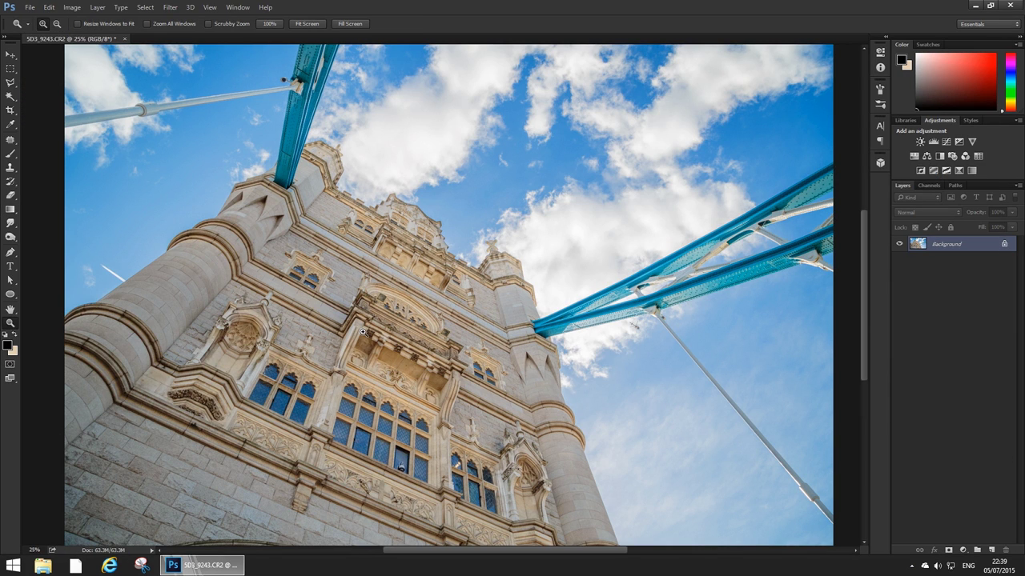
pyautogui.press('g')
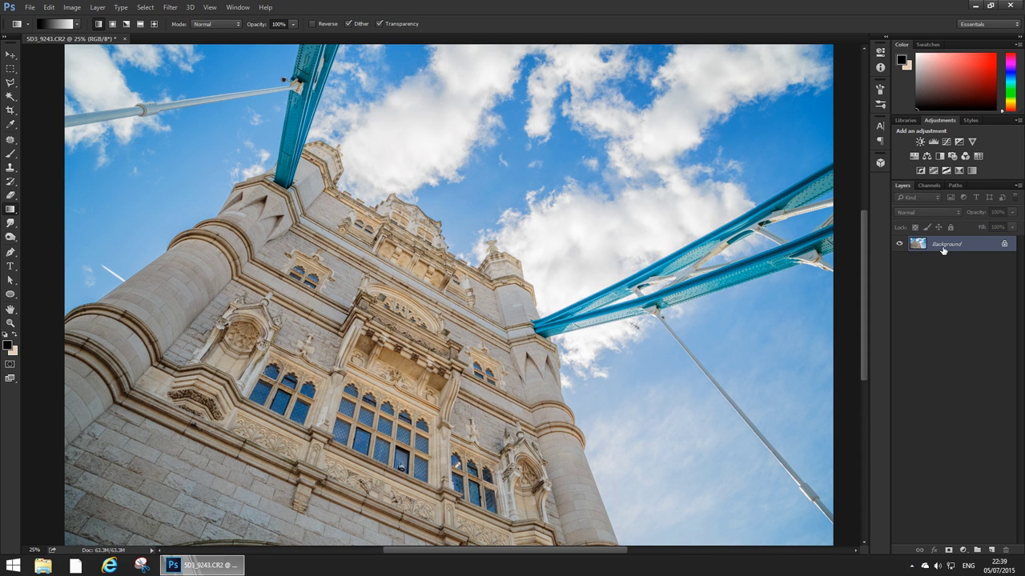
pyautogui.hotkey('ctrl', 'm')
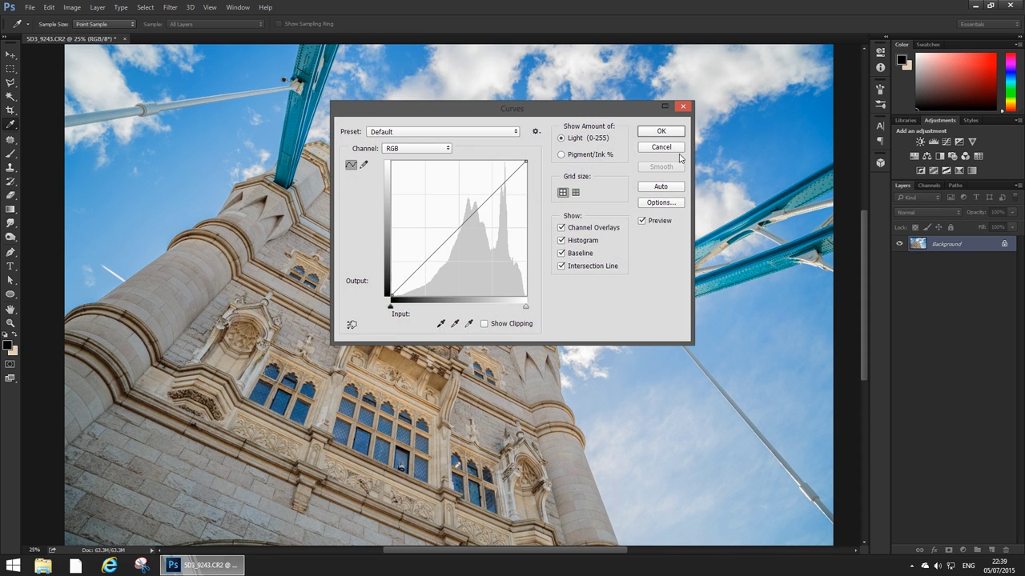
pyautogui.click(653, 151)
pyautogui.click(963, 551)
pyautogui.click(939, 380)
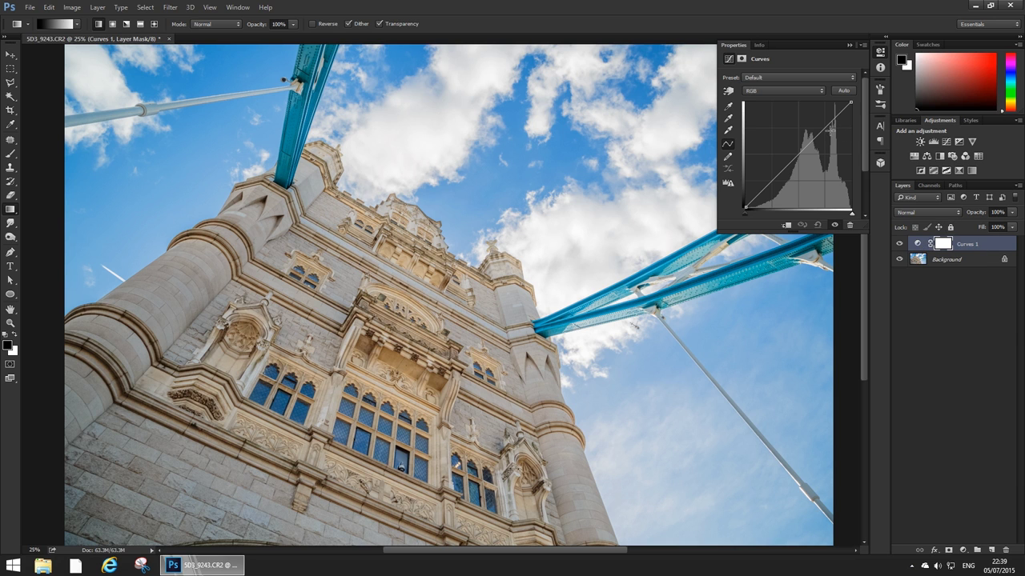
# Shape a gentle two-point S-curve and toggle the Curves layer to compare before and after.
pyautogui.moveTo(830, 128); pyautogui.dragTo(825, 124)
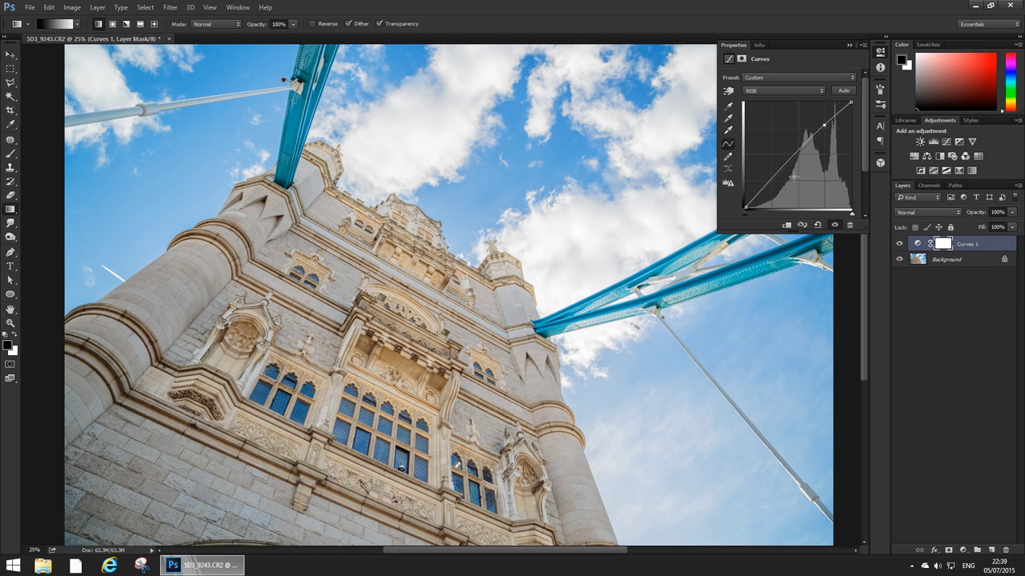
pyautogui.moveTo(775, 176); pyautogui.dragTo(775, 178)
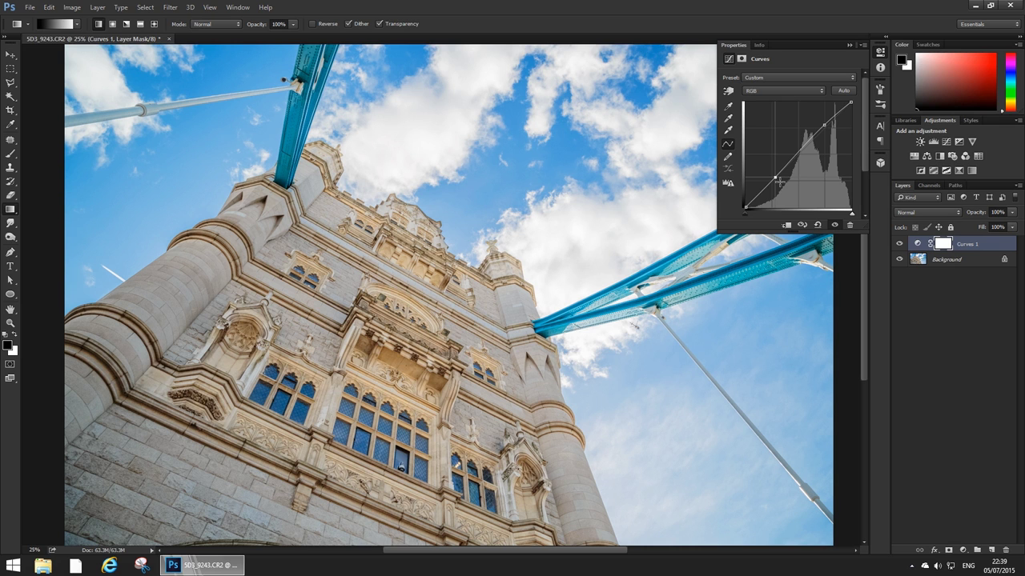
pyautogui.click(835, 225)
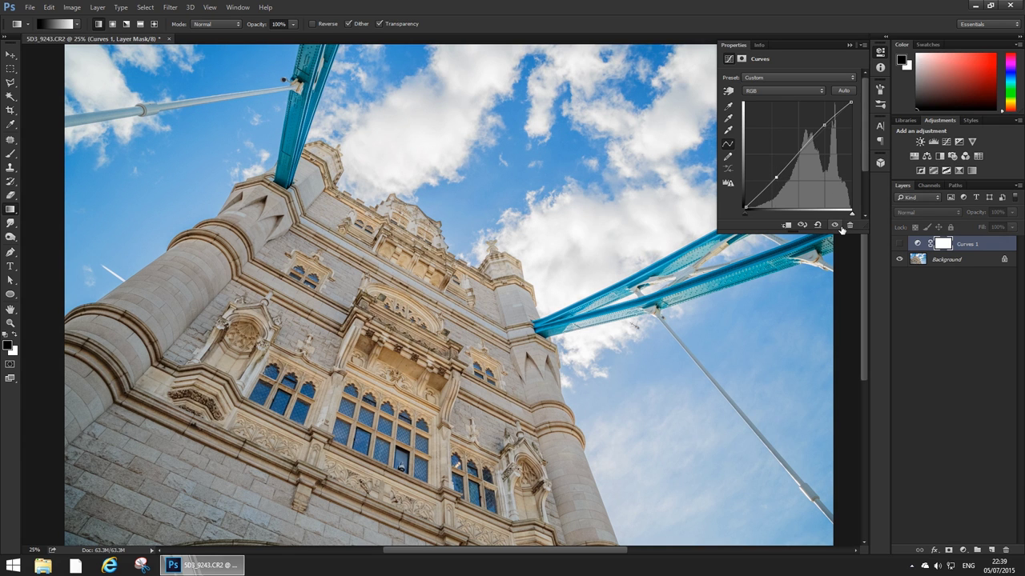
pyautogui.click(837, 227)
pyautogui.click(837, 227)
pyautogui.click(838, 226)
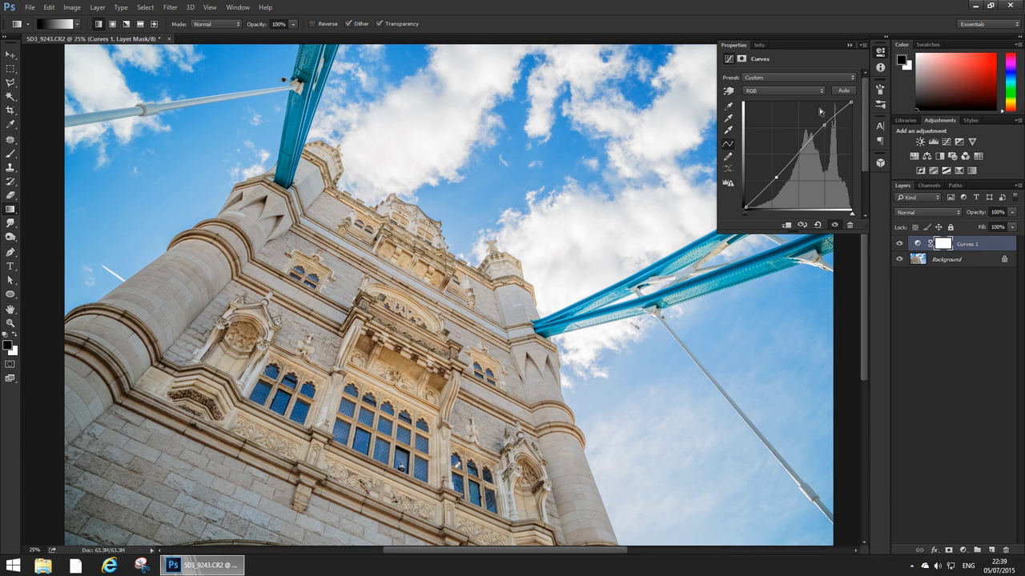
pyautogui.click(776, 179)
pyautogui.click(844, 224)
pyautogui.click(843, 224)
pyautogui.click(844, 224)
pyautogui.click(845, 225)
pyautogui.click(849, 46)
pyautogui.click(945, 306)
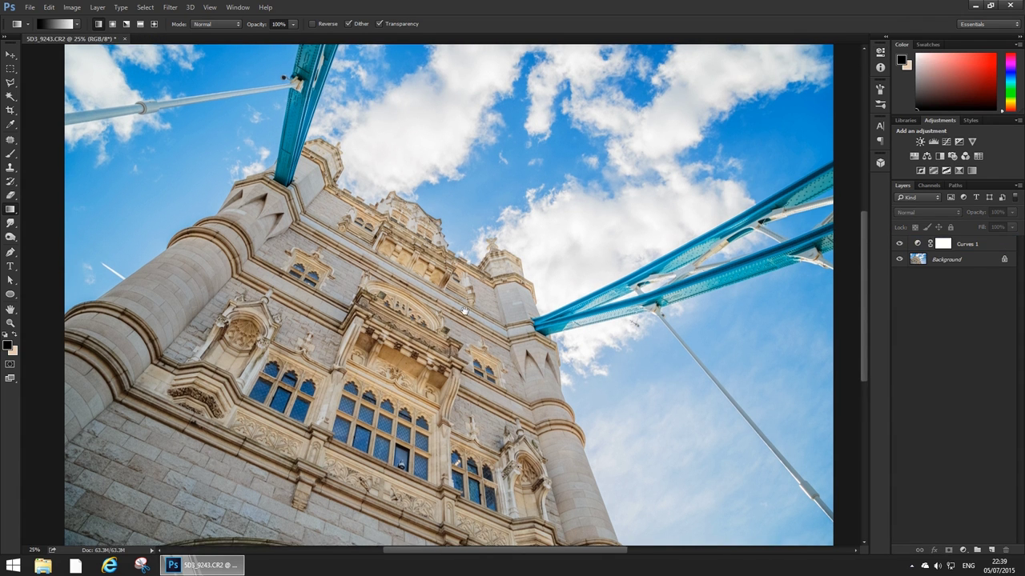
# Zoom in on the helicopter in the sky below the blue girder.
pyautogui.moveTo(465, 314); pyautogui.dragTo(398, 307)
pyautogui.press('z')
pyautogui.moveTo(558, 309); pyautogui.dragTo(586, 329)
pyautogui.press('g')
pyautogui.scroll(-3, 485, 290)
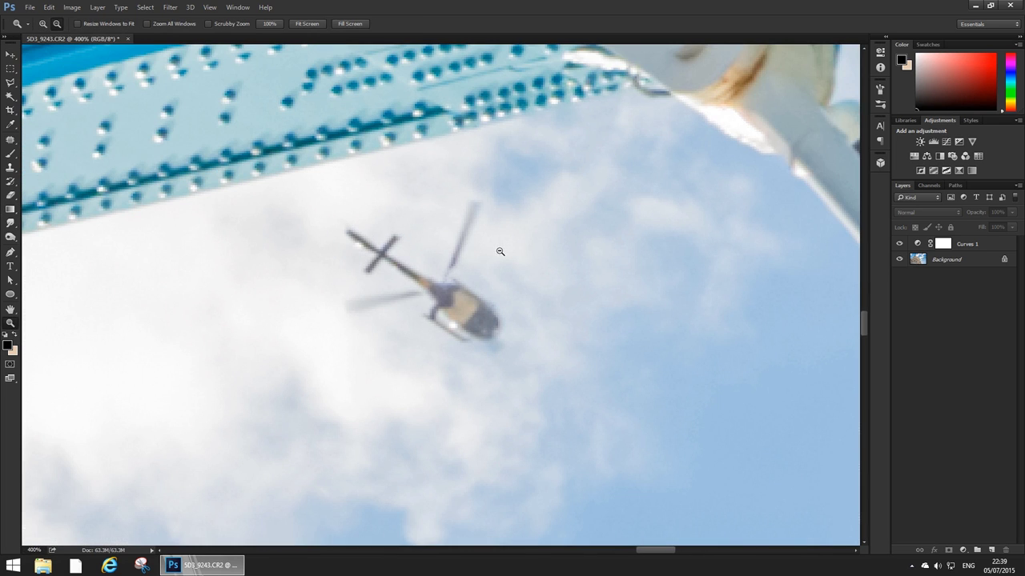
pyautogui.moveTo(523, 274); pyautogui.dragTo(499, 283)
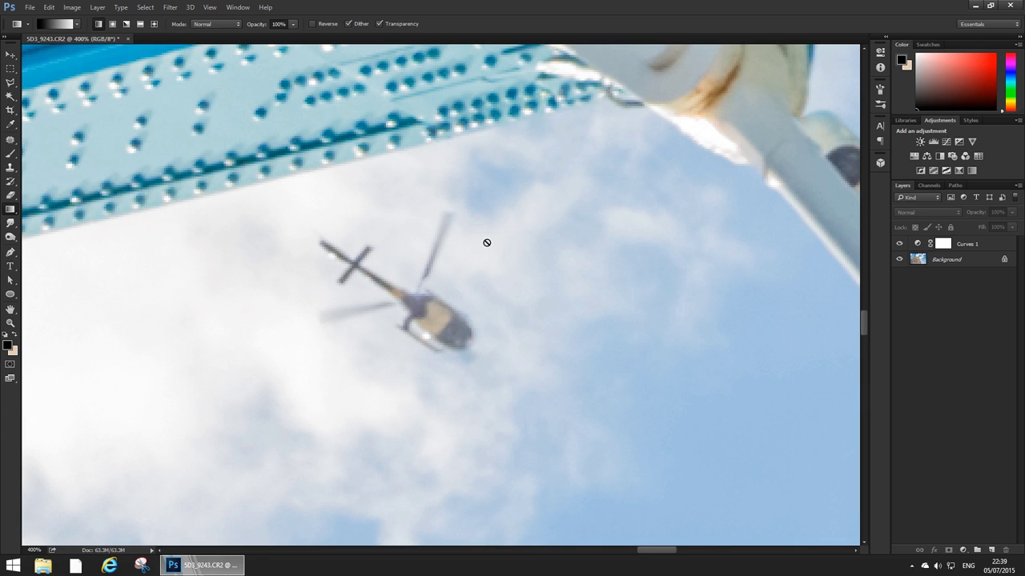
# Patch the helicopter out with nearby clean sky on the Background layer, then zoom out.
pyautogui.press('j')
pyautogui.moveTo(449, 204)
pyautogui.mouseDown()
pyautogui.moveTo(418, 267)
pyautogui.moveTo(343, 222)
pyautogui.moveTo(281, 235)
pyautogui.moveTo(321, 289)
pyautogui.moveTo(292, 316)
pyautogui.moveTo(334, 347)
pyautogui.moveTo(387, 349)
pyautogui.moveTo(435, 371)
pyautogui.moveTo(489, 366)
pyautogui.moveTo(450, 204)
pyautogui.mouseUp()
pyautogui.click(480, 297)
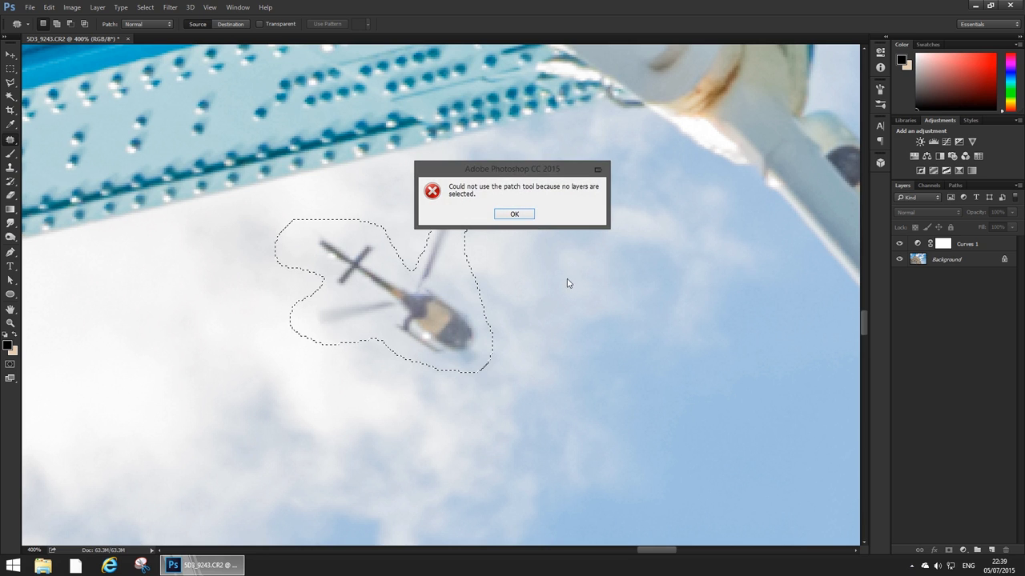
pyautogui.click(515, 216)
pyautogui.click(928, 260)
pyautogui.moveTo(398, 308); pyautogui.dragTo(293, 450)
pyautogui.hotkey('ctrl', 'd')
pyautogui.press('z')
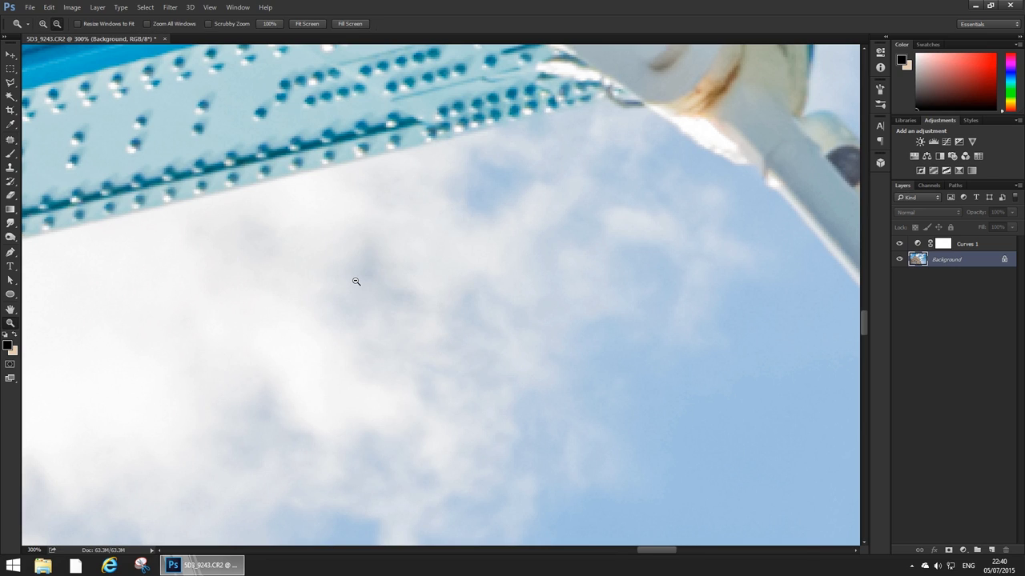
pyautogui.scroll(-4, 355, 281)
pyautogui.scroll(-4, 354, 281)
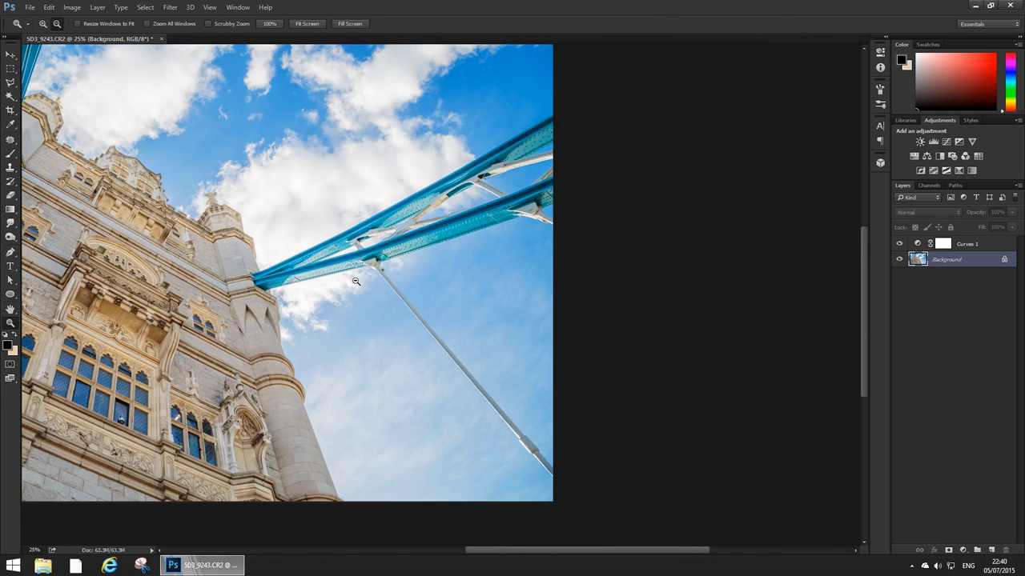
pyautogui.scroll(1, 389, 299)
pyautogui.press('j')
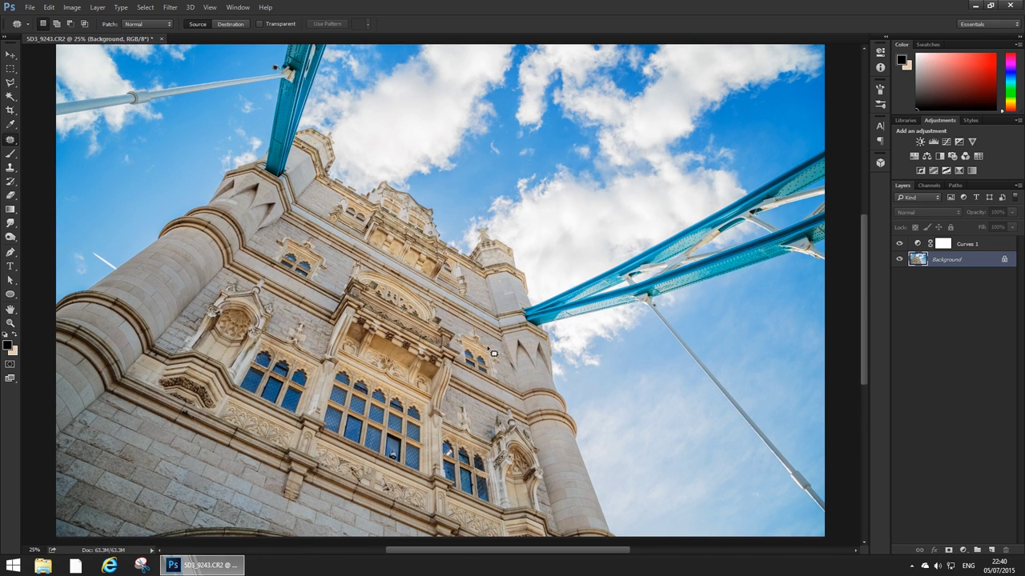
pyautogui.scroll(6, 400, 344)
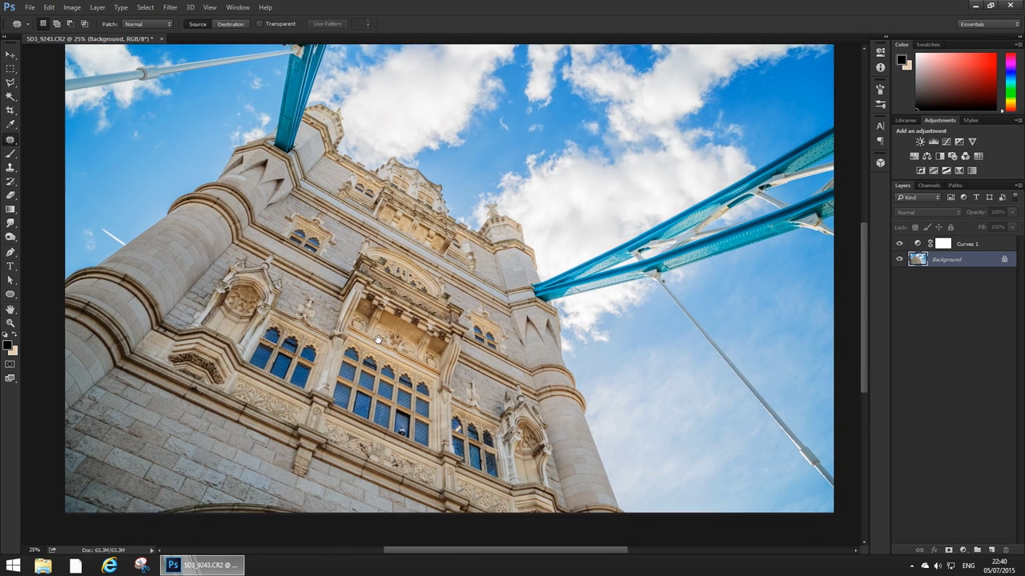
pyautogui.press('z')
pyautogui.press('j')
pyautogui.moveTo(403, 333); pyautogui.dragTo(352, 294)
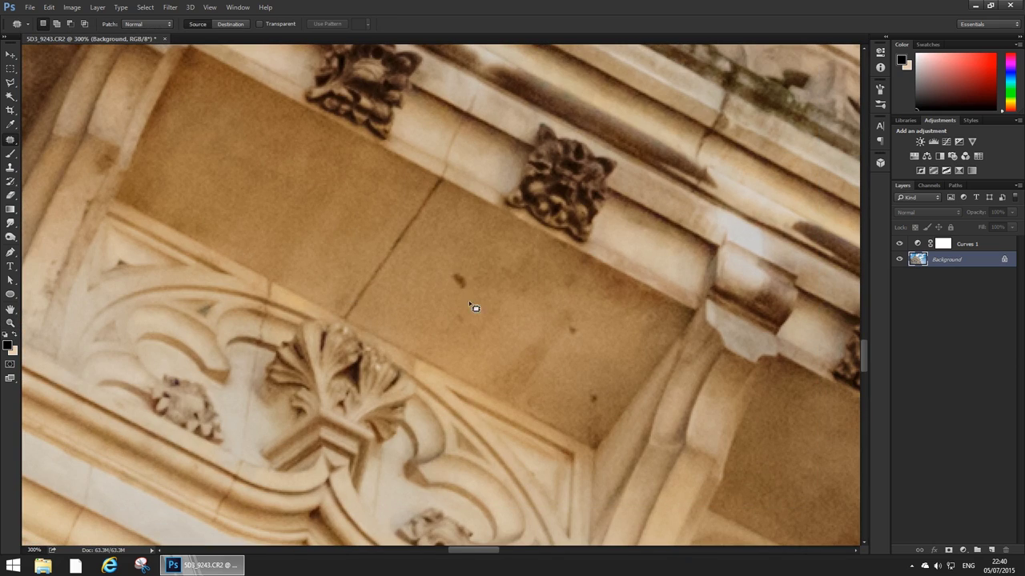
pyautogui.hotkey('shift', 'j')
pyautogui.hotkey('shift', 'j')
pyautogui.hotkey('shift', 'j')
pyautogui.click(459, 279)
pyautogui.click(460, 323)
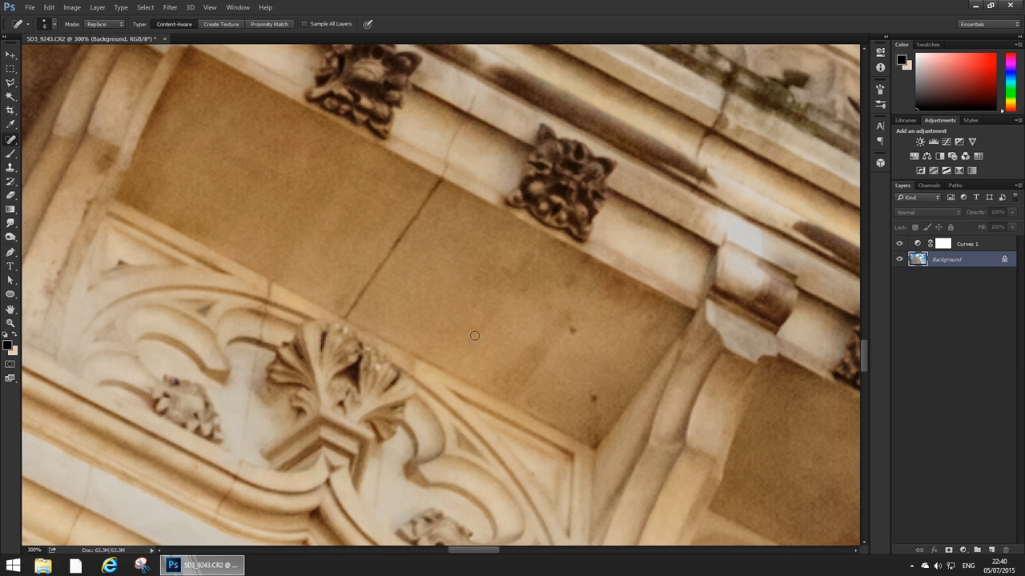
pyautogui.click(560, 334)
pyautogui.click(597, 398)
pyautogui.press('z')
pyautogui.keyDown('alt'); pyautogui.click(491, 288); pyautogui.keyUp('alt')
pyautogui.keyDown('alt'); pyautogui.click(492, 289); pyautogui.keyUp('alt')
pyautogui.keyDown('alt'); pyautogui.click(491, 288); pyautogui.keyUp('alt')
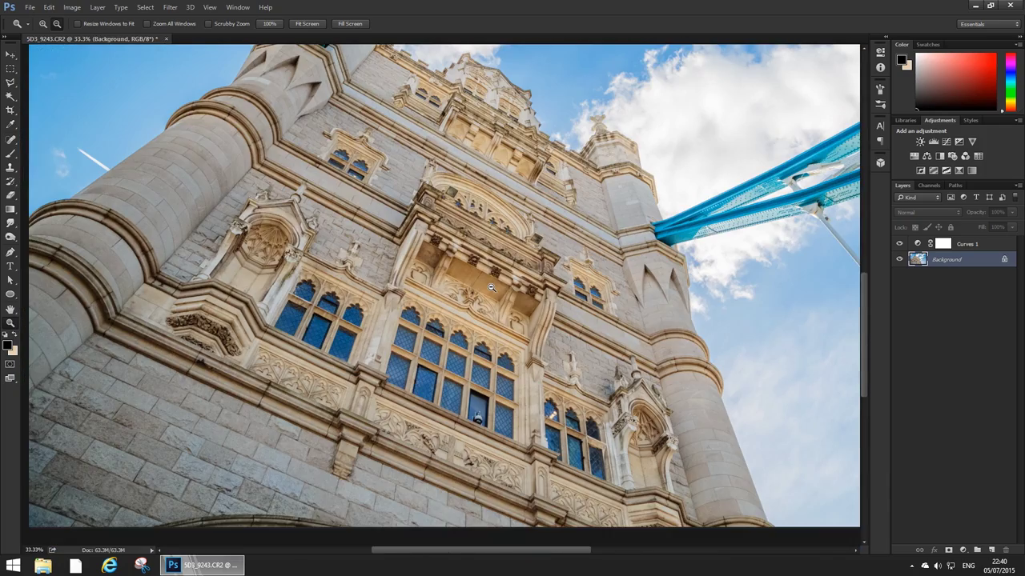
pyautogui.press('j')
pyautogui.scroll(2, 456, 308)
pyautogui.scroll(5, 457, 308)
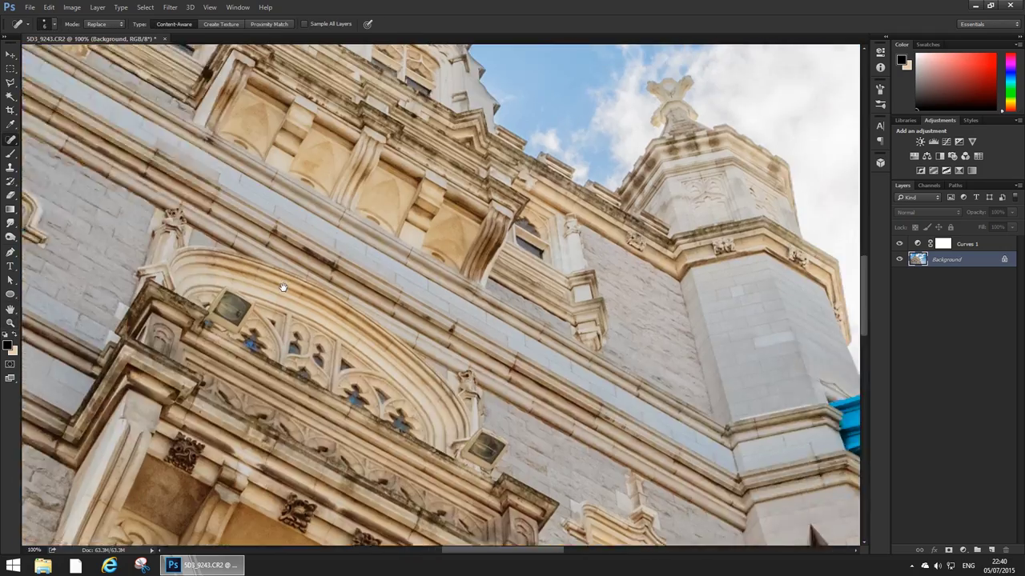
pyautogui.scroll(-3, 180, 275)
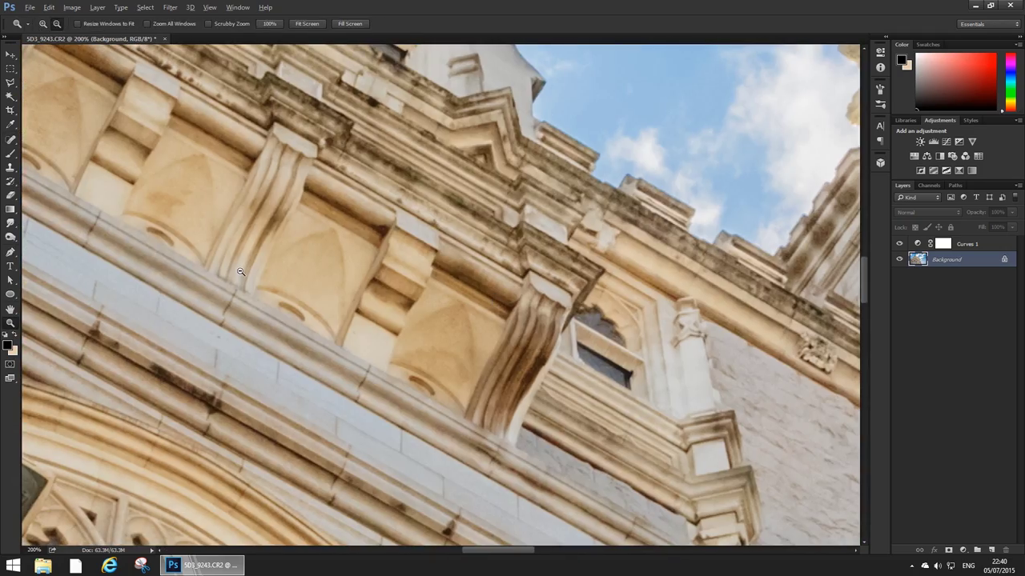
pyautogui.hscroll(-5, 453, 310)
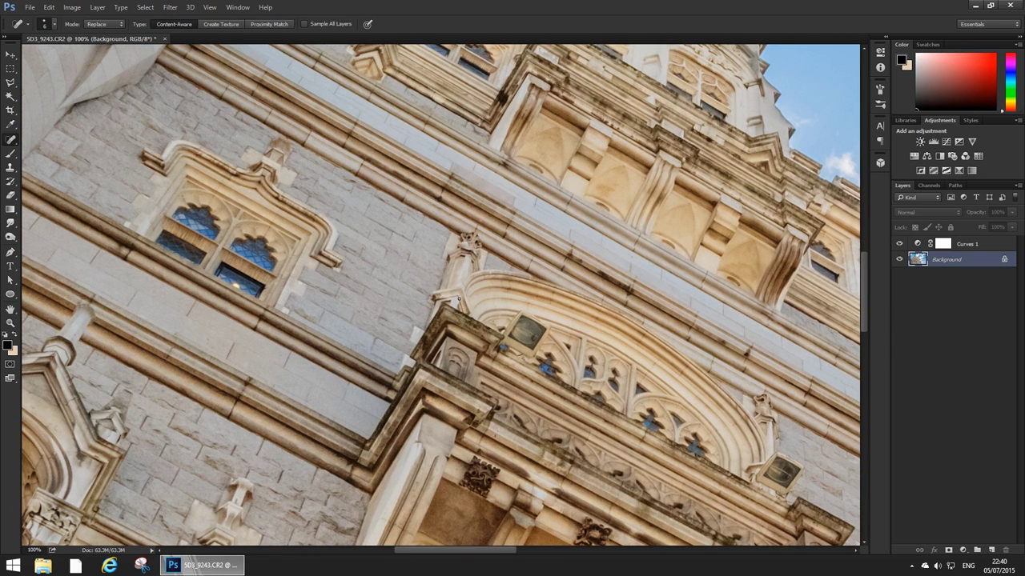
pyautogui.moveTo(648, 365); pyautogui.dragTo(374, 225)
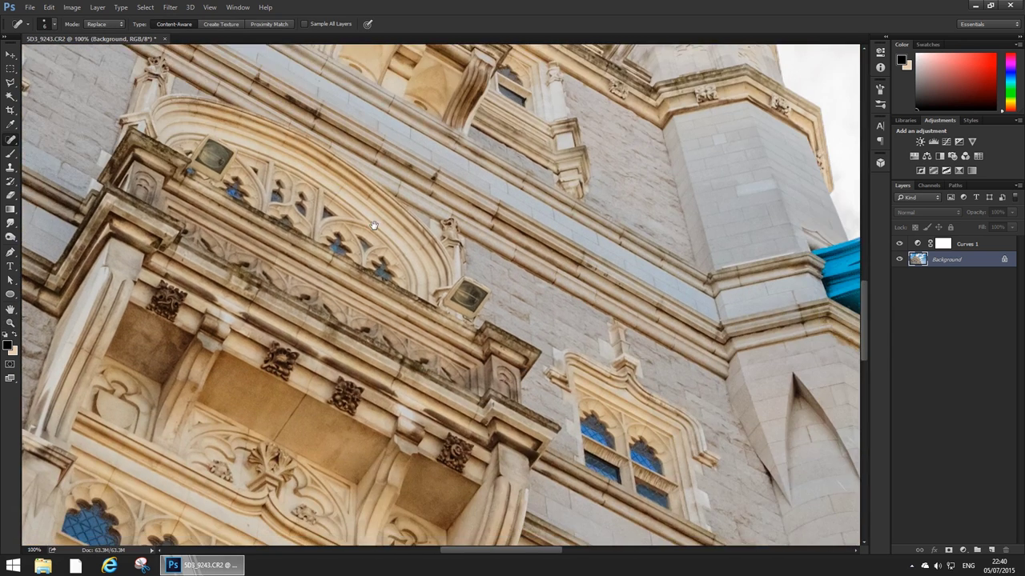
pyautogui.moveTo(549, 326); pyautogui.dragTo(405, 194)
pyautogui.moveTo(512, 291); pyautogui.dragTo(435, 173)
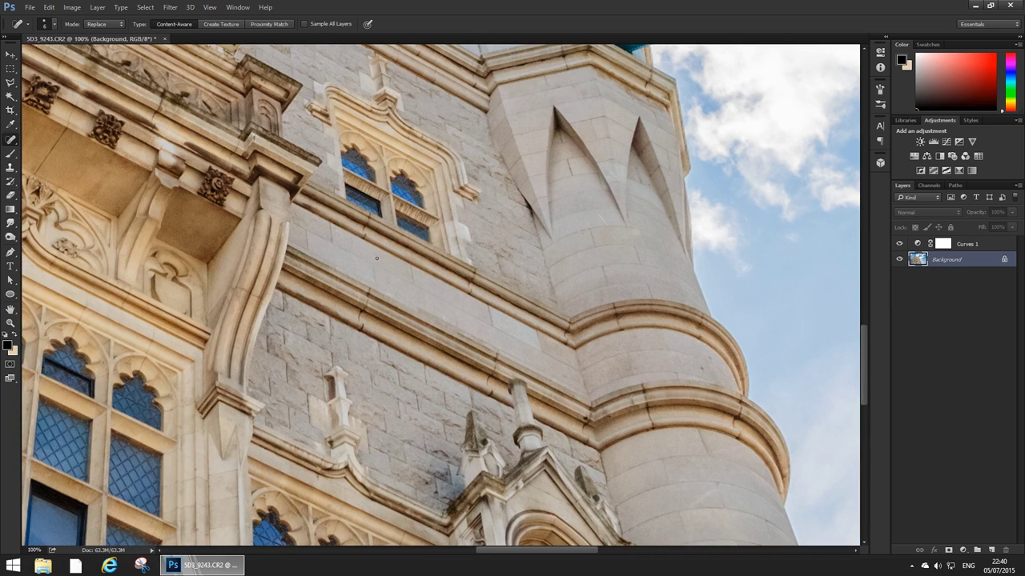
pyautogui.press('v')
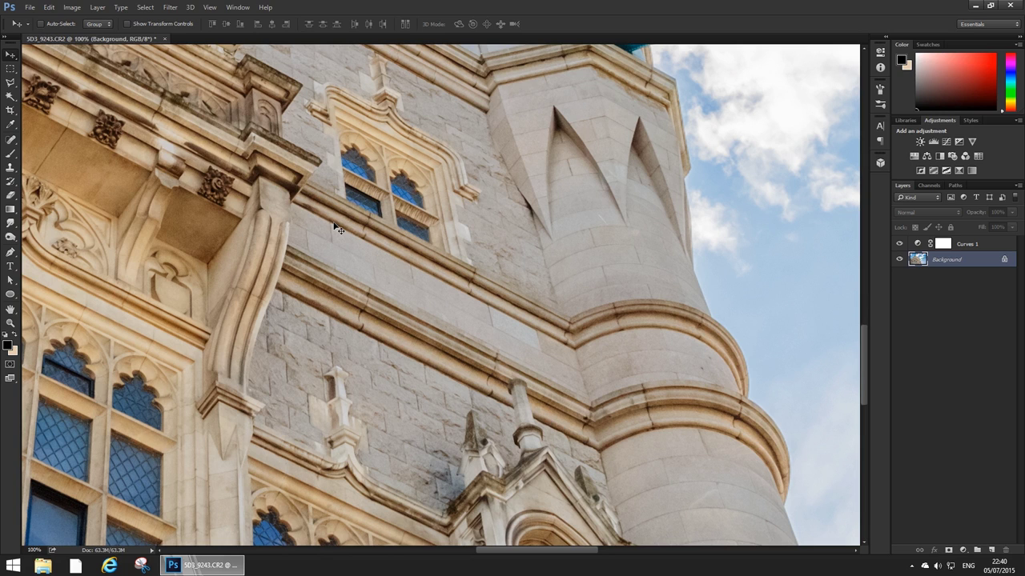
pyautogui.moveTo(311, 234); pyautogui.dragTo(435, 343)
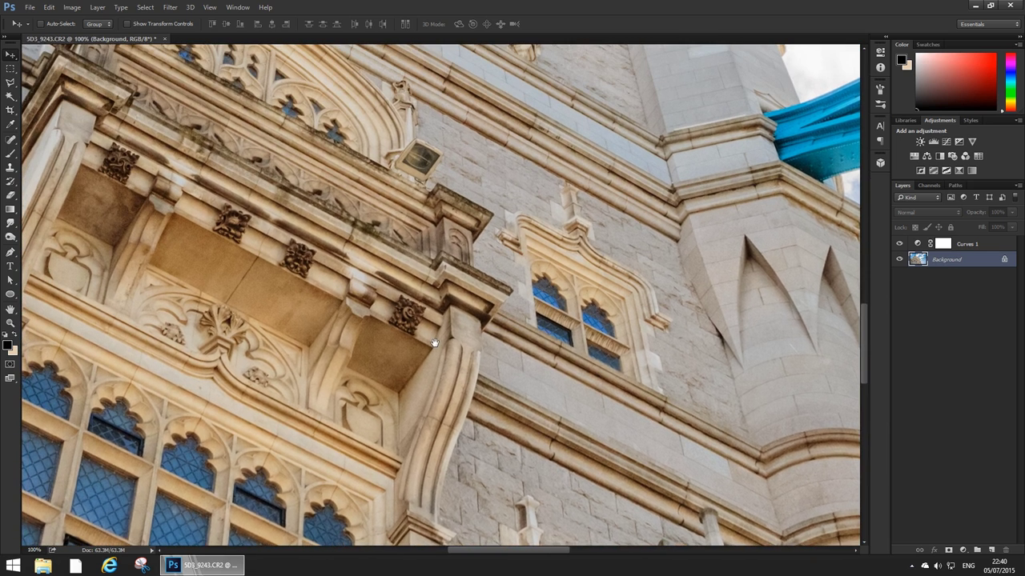
pyautogui.moveTo(428, 274); pyautogui.dragTo(472, 349)
# Open Smart Sharpen and set Radius to 1.5 px, previewing the carved ornament panel.
pyautogui.click(145, 7)
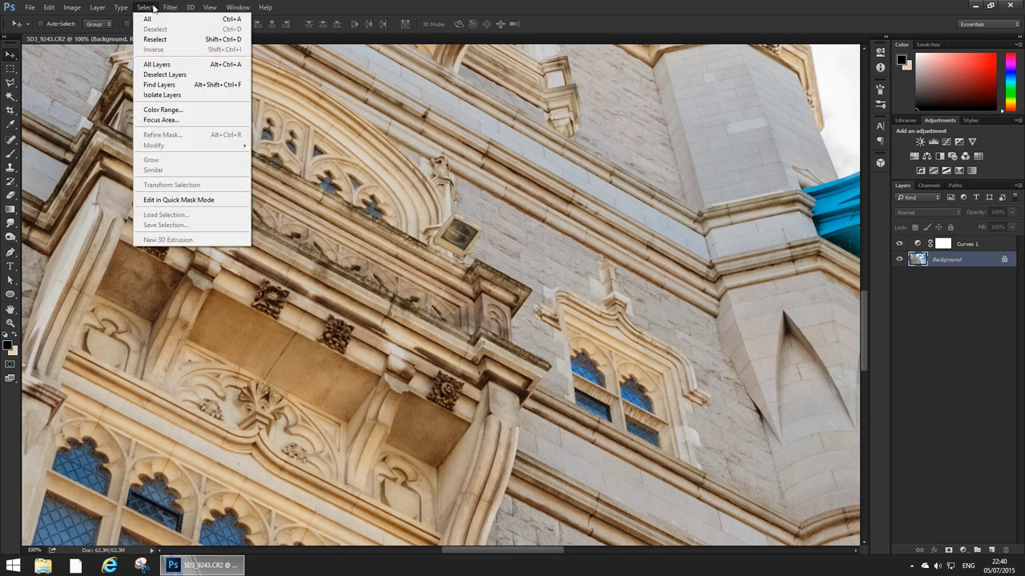
pyautogui.moveTo(170, 8)
pyautogui.moveTo(262, 185)
pyautogui.click(339, 227)
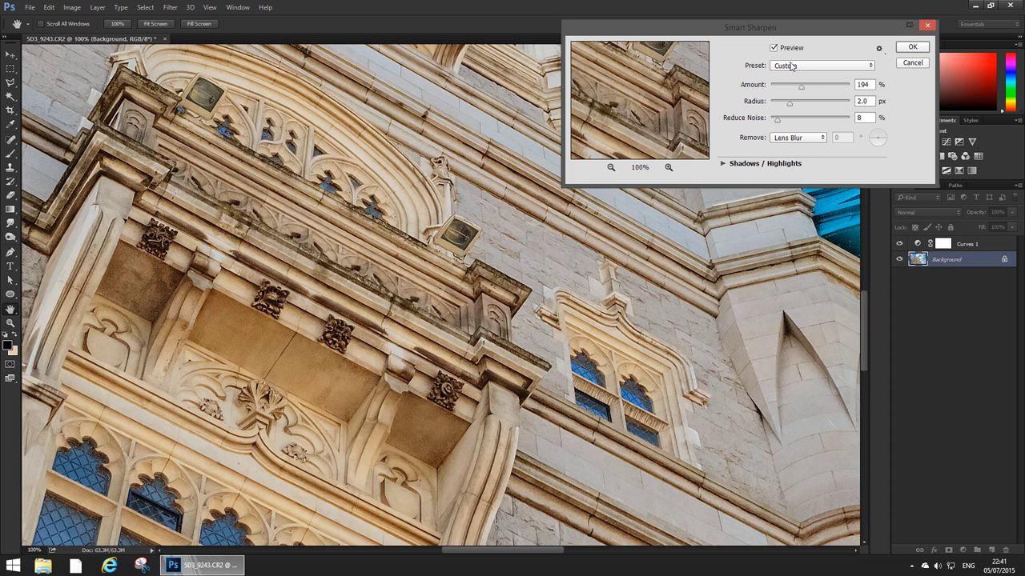
pyautogui.moveTo(791, 107); pyautogui.dragTo(783, 107)
pyautogui.moveTo(785, 105); pyautogui.dragTo(724, 129)
pyautogui.click(228, 324)
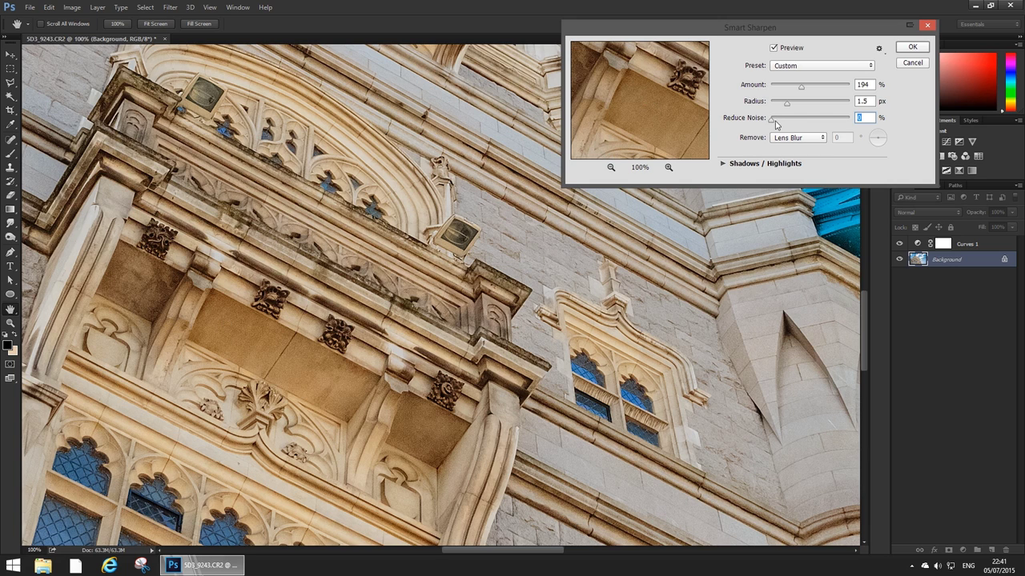
# Add slight noise reduction, raise Amount to 211%, compare the preview, and apply.
pyautogui.moveTo(773, 121); pyautogui.dragTo(778, 120)
pyautogui.moveTo(802, 90); pyautogui.dragTo(805, 91)
pyautogui.click(781, 49)
pyautogui.click(782, 49)
pyautogui.click(774, 48)
pyautogui.click(774, 48)
pyautogui.click(789, 51)
pyautogui.click(787, 52)
pyautogui.click(911, 48)
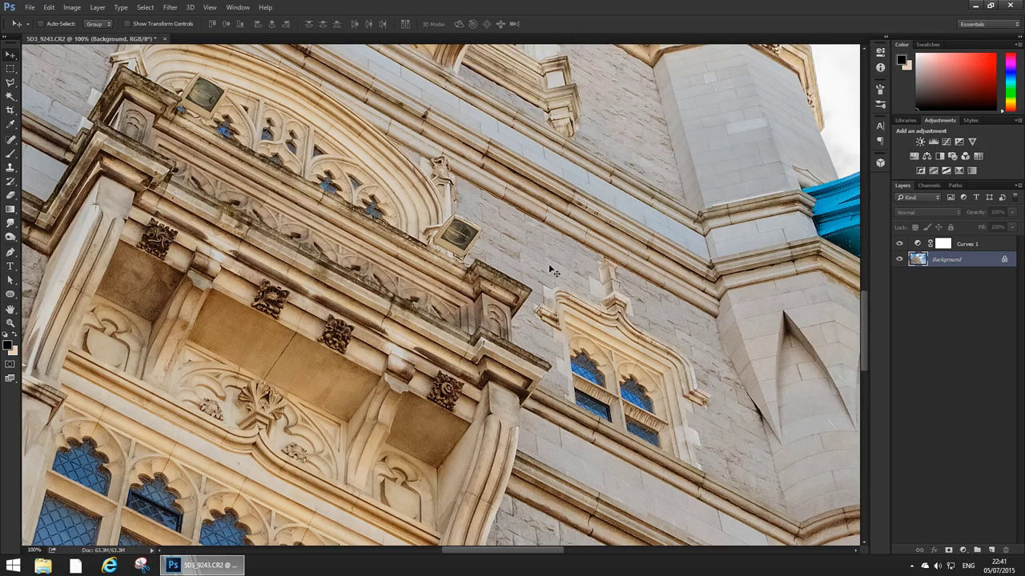
# Zoom the edited photo out to 25% and reposition it.
pyautogui.press('z')
pyautogui.keyDown('alt'); pyautogui.click(491, 233); pyautogui.keyUp('alt')
pyautogui.keyDown('alt'); pyautogui.click(491, 233); pyautogui.keyUp('alt')
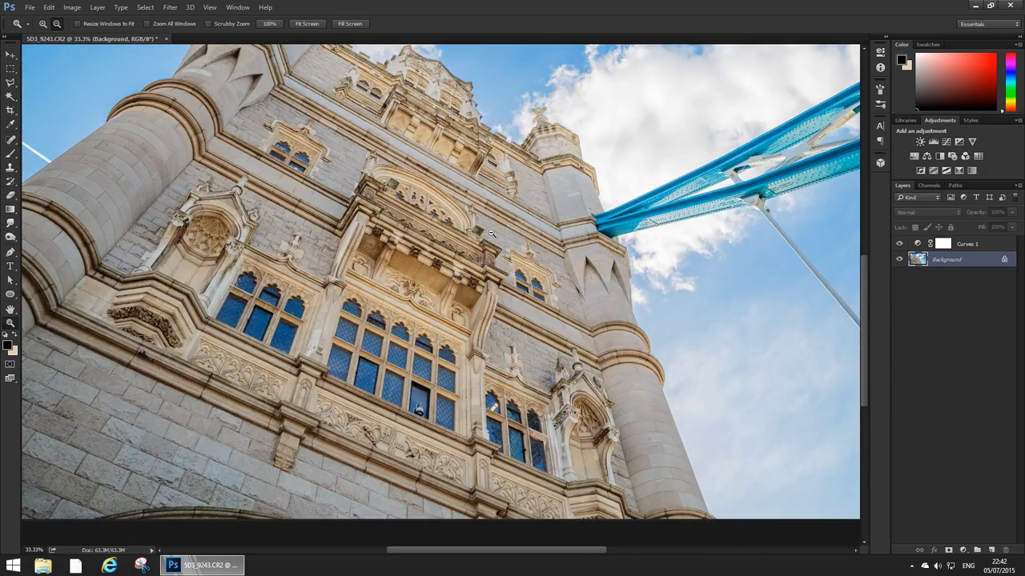
pyautogui.keyDown('alt'); pyautogui.click(491, 233); pyautogui.keyUp('alt')
pyautogui.moveTo(513, 210); pyautogui.dragTo(473, 301)
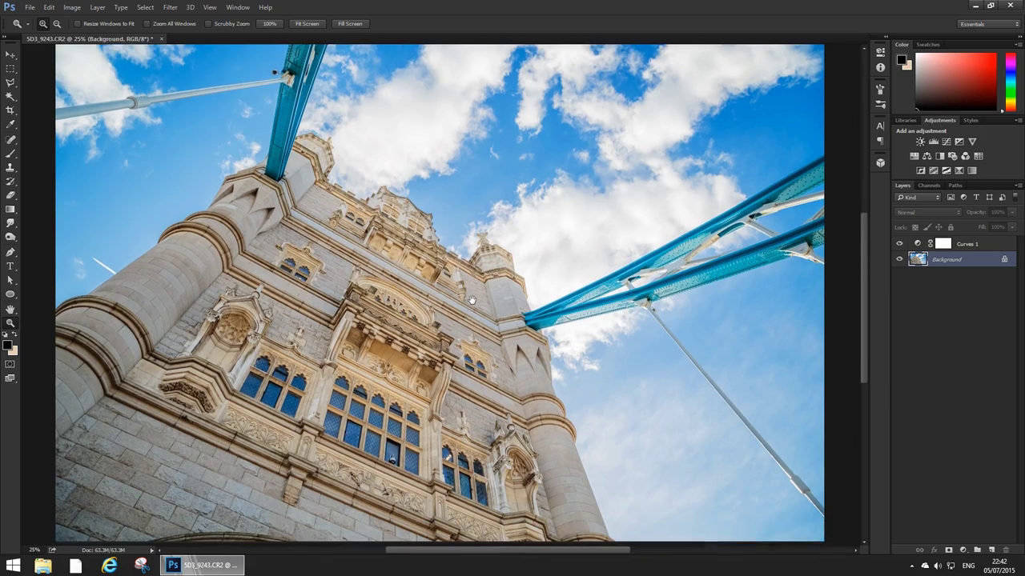
# Zoom to 100% on the right bridge span and pan across the tower facade to check sharpening.
pyautogui.click(767, 201)
pyautogui.click(781, 198)
pyautogui.click(785, 197)
pyautogui.click(784, 196)
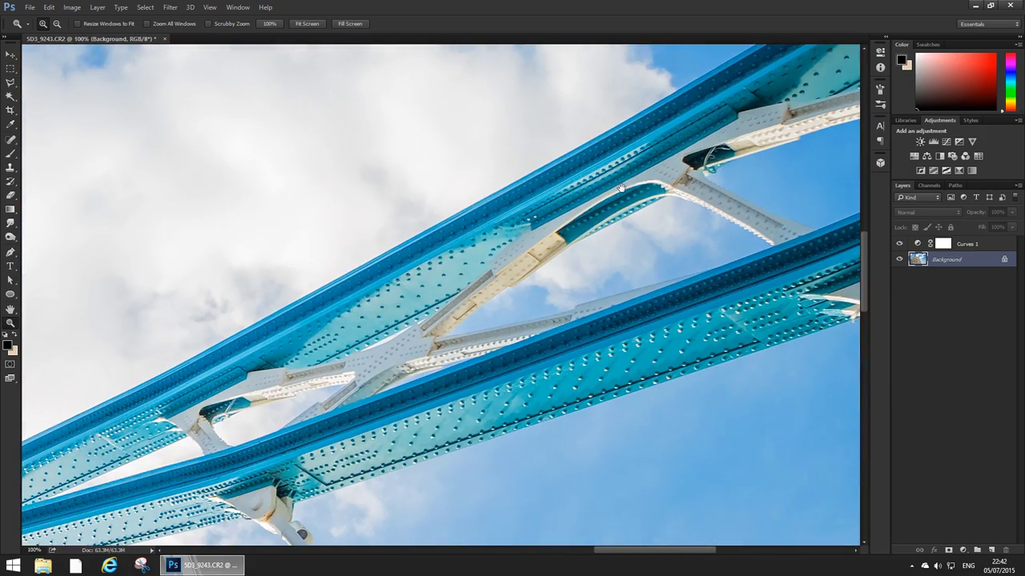
pyautogui.moveTo(618, 190); pyautogui.dragTo(338, 317)
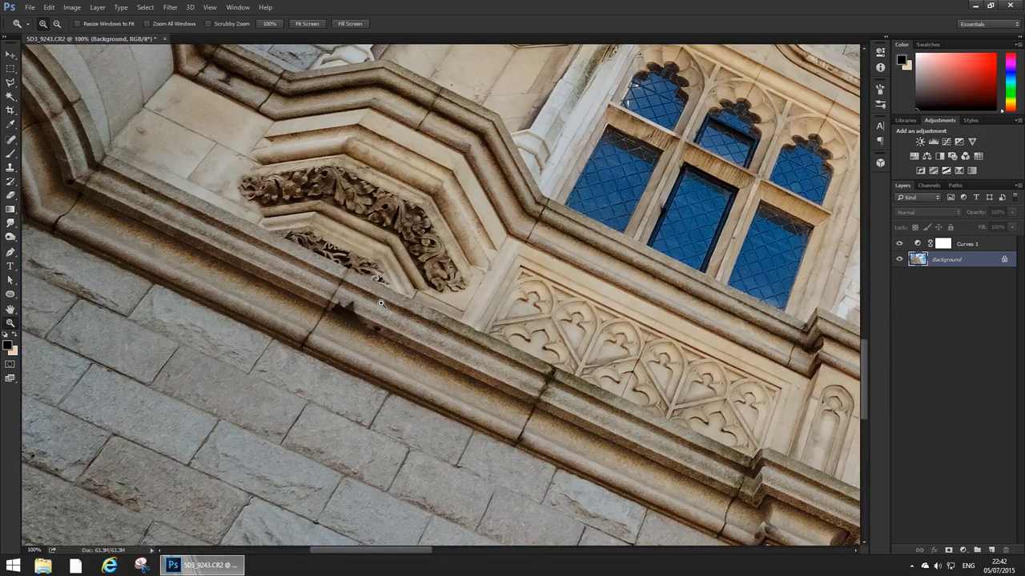
pyautogui.moveTo(591, 255); pyautogui.dragTo(380, 277)
pyautogui.hotkey('ctrl', '-')
pyautogui.hotkey('ctrl', '-')
pyautogui.hotkey('ctrl', '-')
pyautogui.hotkey('ctrl', '-')
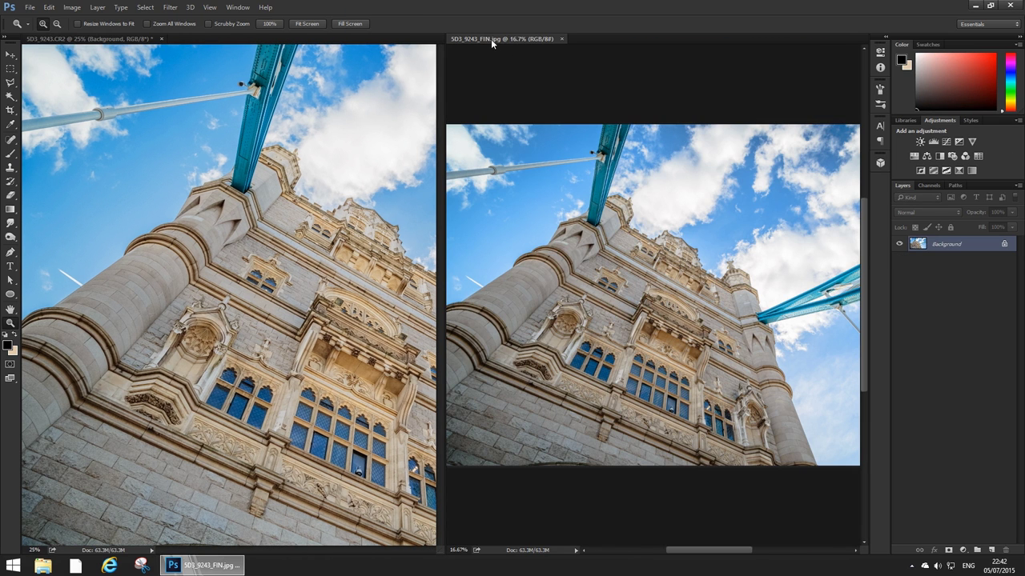
# Dock 5D3_9243_FIN.jpg as a tab and zoom it to 100% on the stonework.
pyautogui.moveTo(490, 38); pyautogui.dragTo(254, 38)
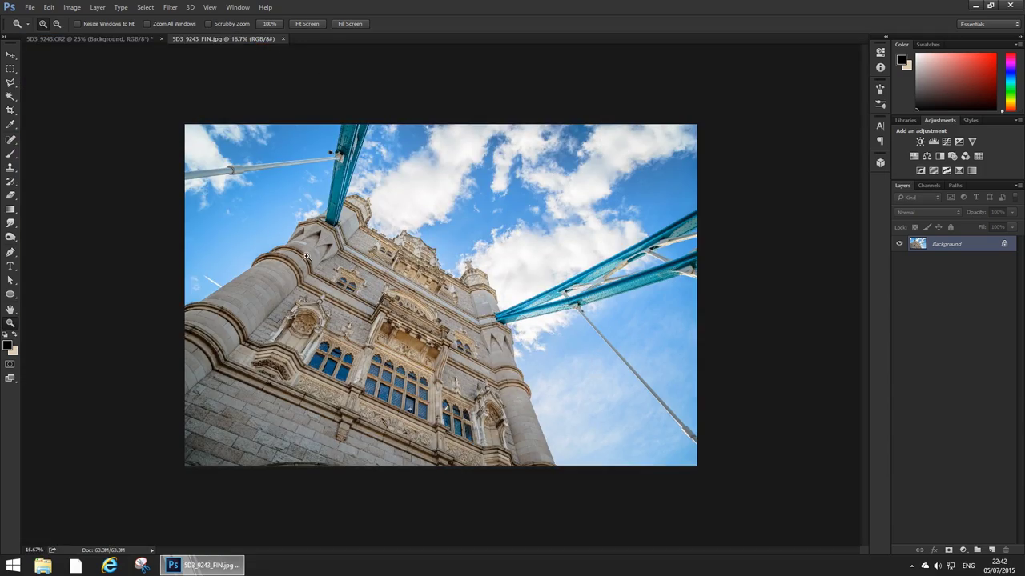
pyautogui.click(370, 353)
pyautogui.click(174, 472)
pyautogui.click(208, 496)
pyautogui.click(208, 495)
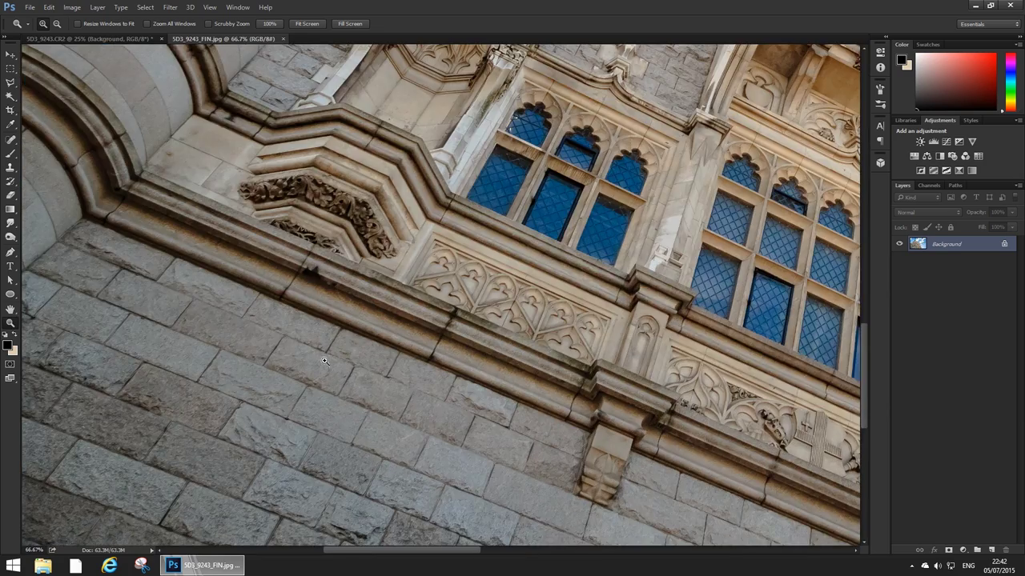
pyautogui.click(325, 350)
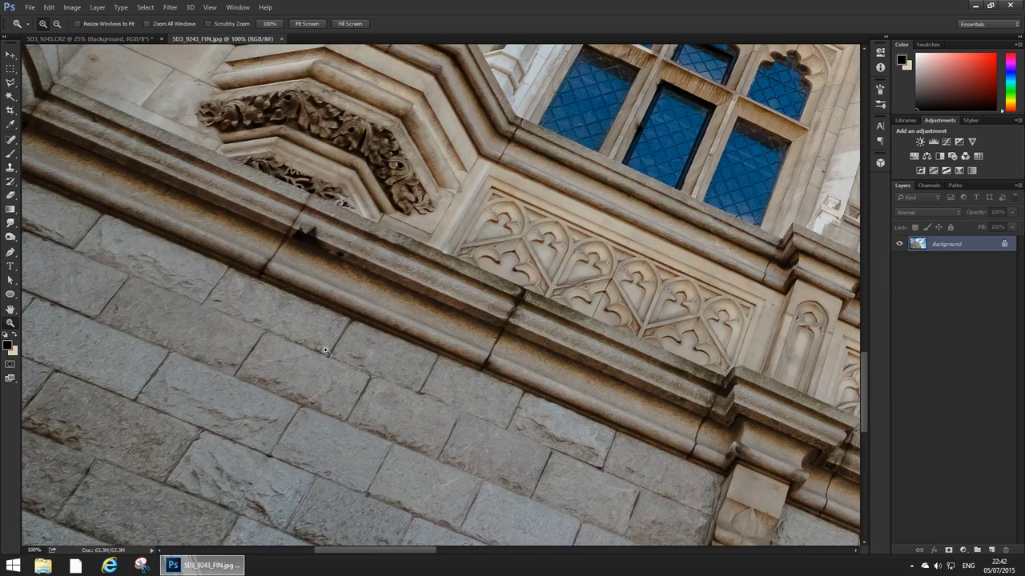
# Zoom the edited CR2 photo to 100% on the same stonework, compare tabs, then return to 25%.
pyautogui.click(113, 40)
pyautogui.click(189, 430)
pyautogui.click(189, 431)
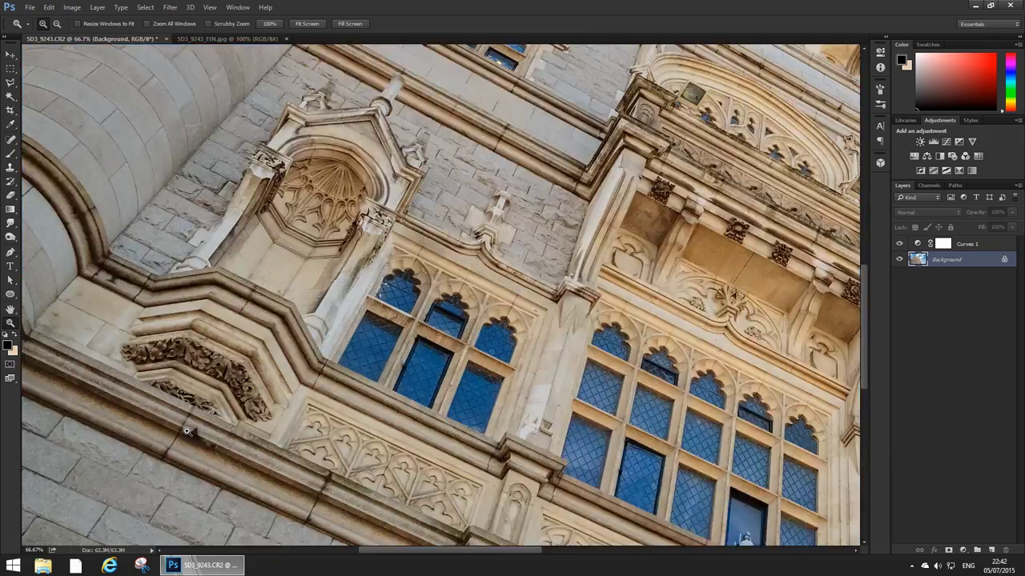
pyautogui.click(381, 304)
pyautogui.click(382, 305)
pyautogui.click(244, 38)
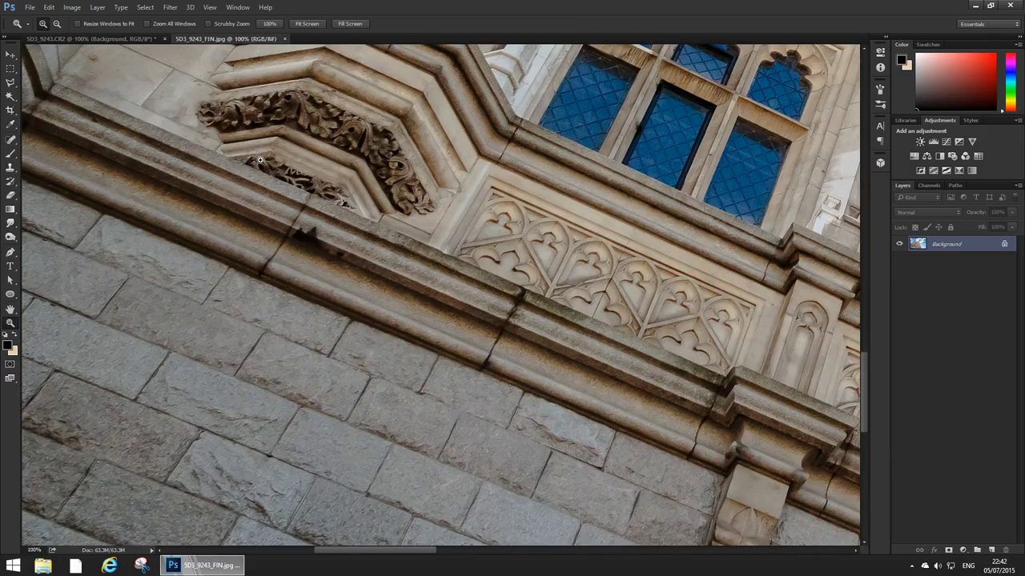
pyautogui.click(84, 37)
pyautogui.hotkey('ctrl', '-')
pyautogui.hotkey('ctrl', '-')
pyautogui.hotkey('ctrl', '-')
pyautogui.hotkey('ctrl', '-')
pyautogui.hotkey('ctrl', '-')
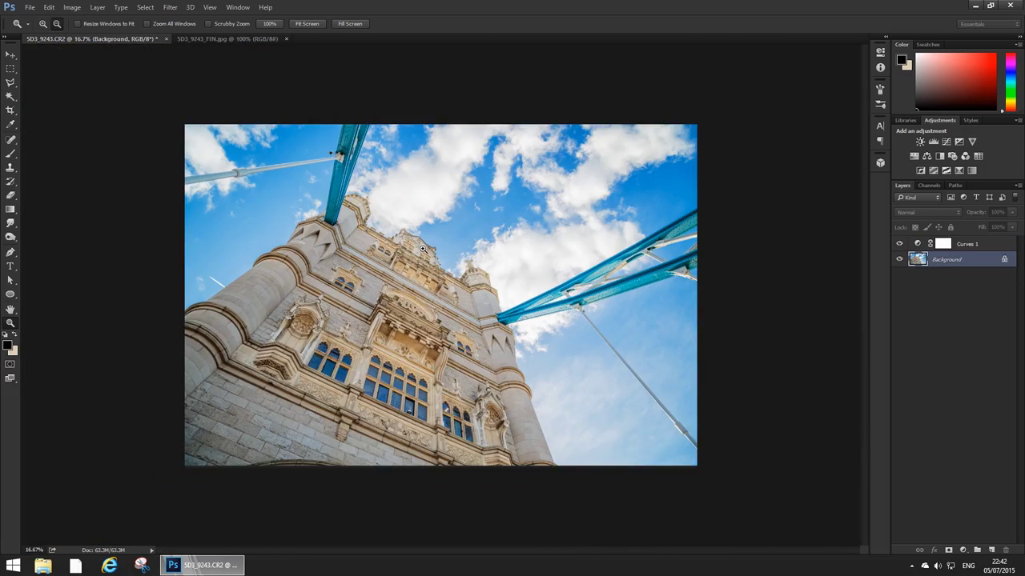
pyautogui.click(423, 249)
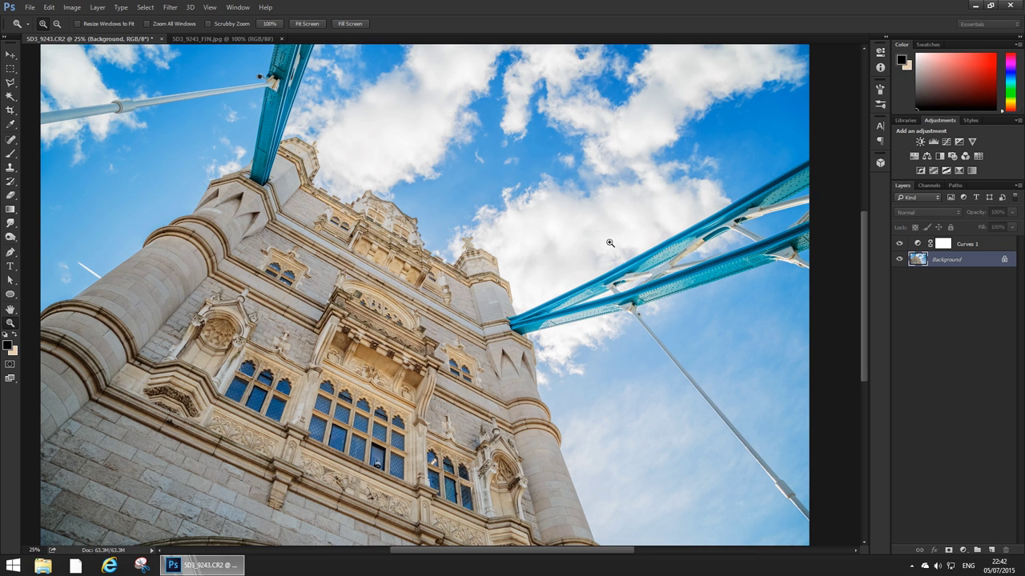
pyautogui.click(899, 244)
pyautogui.click(899, 243)
pyautogui.moveTo(173, 294); pyautogui.dragTo(245, 286)
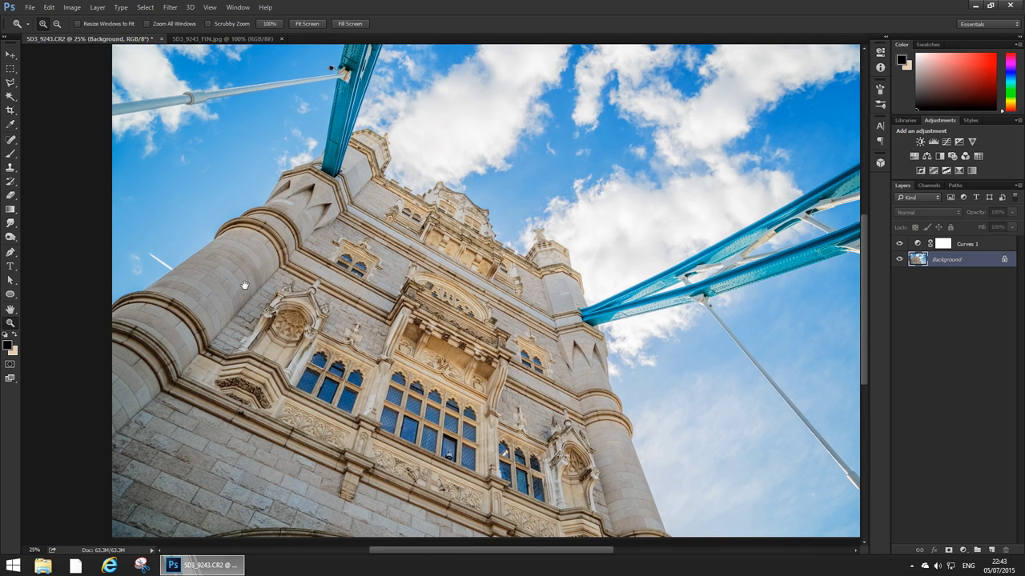
# Zoom in on the contrail and outline it with the Patch tool, undoing a smeared first attempt.
pyautogui.moveTo(141, 242); pyautogui.dragTo(265, 300)
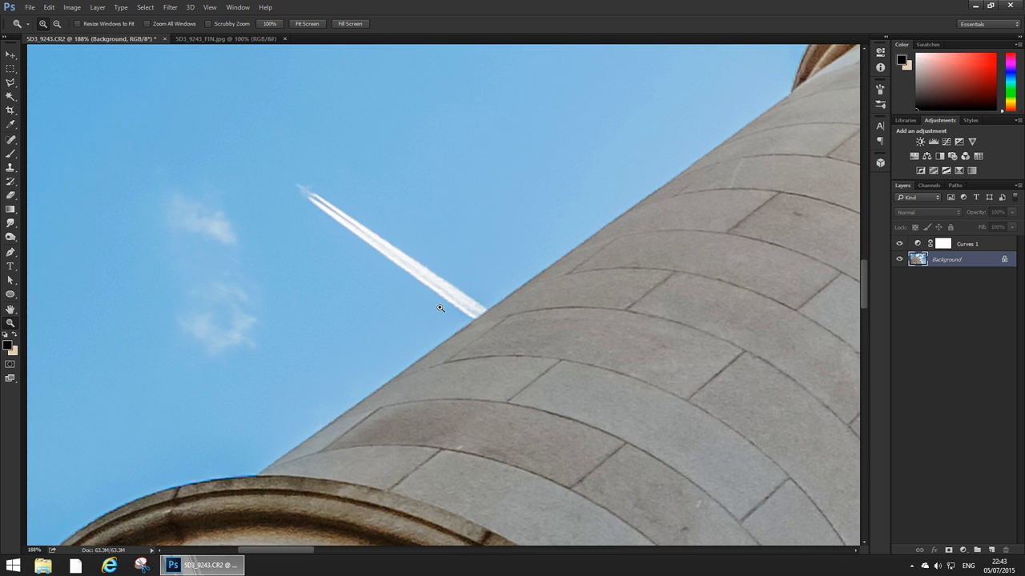
pyautogui.press('j')
pyautogui.hotkey('shift', 'j')
pyautogui.hotkey('shift', 'j')
pyautogui.hotkey('shift', 'j')
pyautogui.hotkey('shift', 'j')
pyautogui.hotkey('shift', 'j')
pyautogui.hotkey('shift', 'j')
pyautogui.hotkey('shift', 'j')
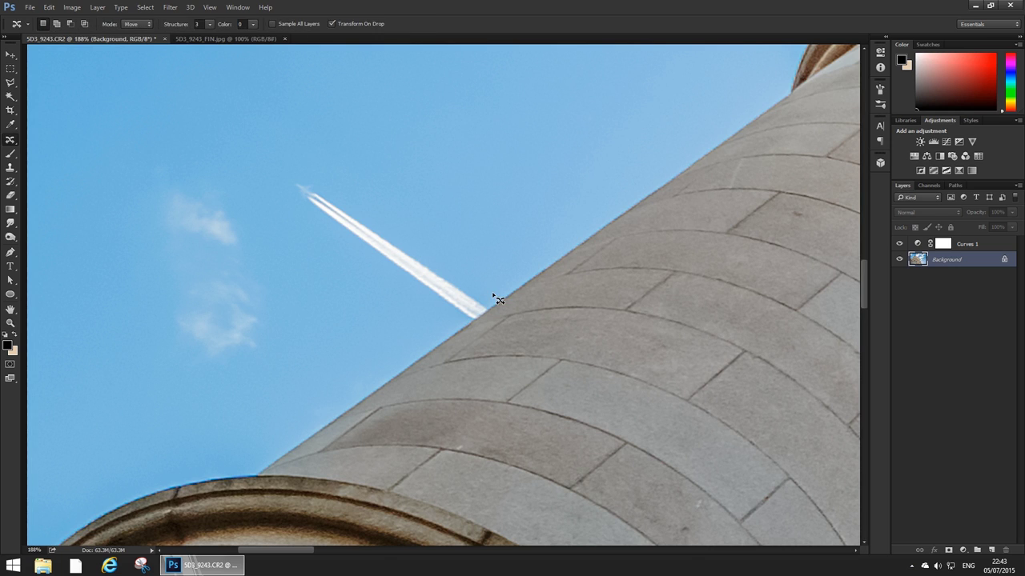
pyautogui.moveTo(494, 298)
pyautogui.mouseDown()
pyautogui.moveTo(459, 249)
pyautogui.moveTo(312, 172)
pyautogui.moveTo(284, 182)
pyautogui.moveTo(298, 223)
pyautogui.moveTo(427, 315)
pyautogui.moveTo(487, 321)
pyautogui.moveTo(507, 293)
pyautogui.mouseUp()
pyautogui.hotkey('ctrl', 'd')
pyautogui.hotkey('ctrl', 'z')
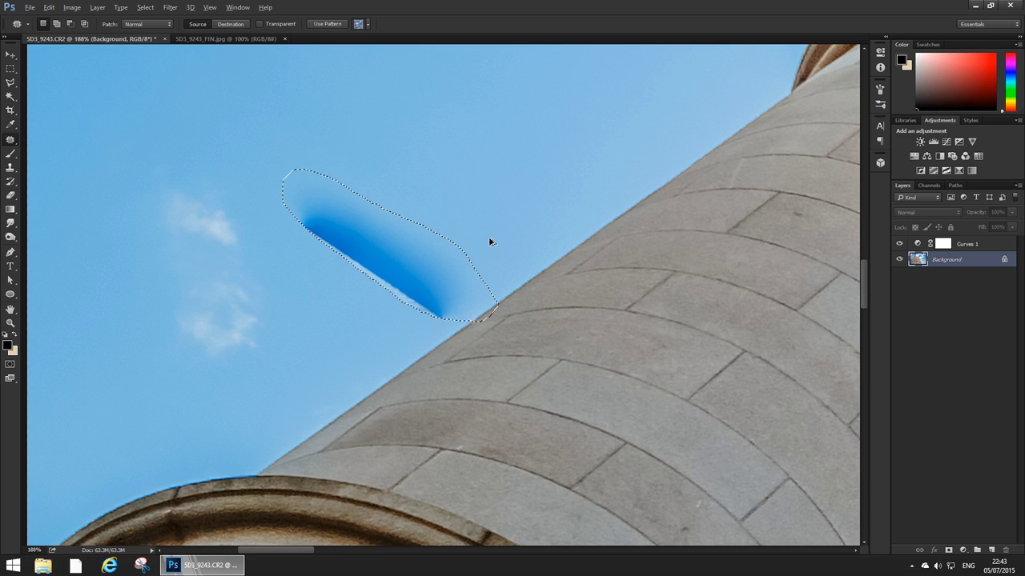
pyautogui.hotkey('ctrl', 'alt', 'z')
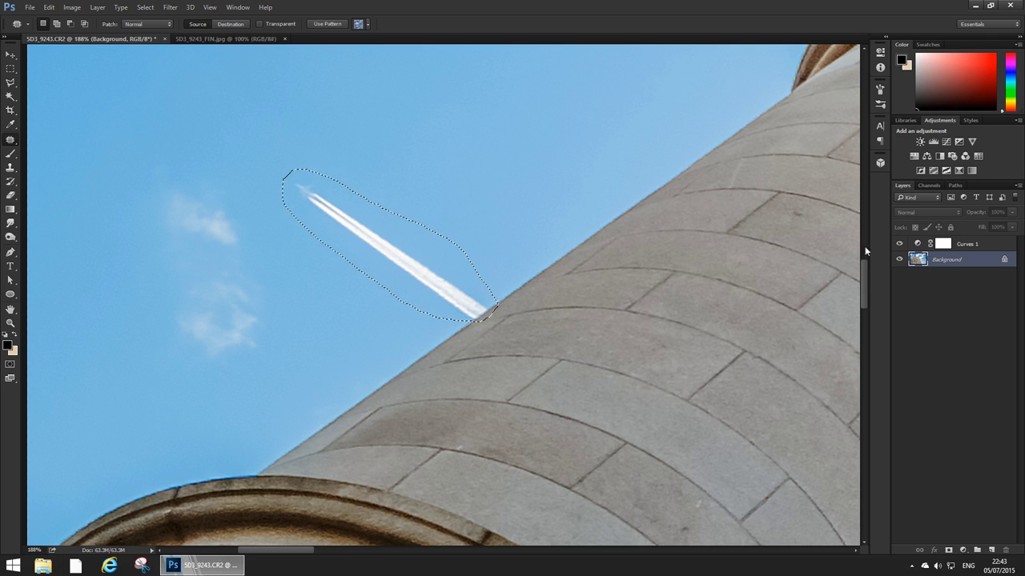
# Cover the contrail with nearby clear sky, deselect, and zoom out.
pyautogui.moveTo(450, 288); pyautogui.dragTo(393, 325)
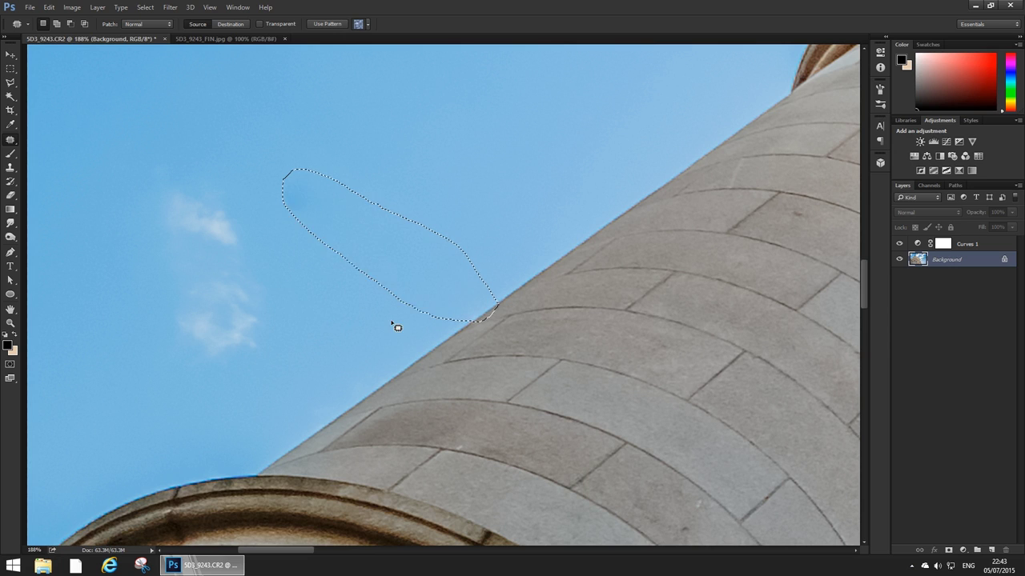
pyautogui.hotkey('ctrl', 'd')
pyautogui.moveTo(303, 160)
pyautogui.mouseDown()
pyautogui.moveTo(288, 246)
pyautogui.moveTo(304, 162)
pyautogui.mouseUp()
pyautogui.hotkey('ctrl', 'd')
pyautogui.press('z')
pyautogui.keyDown('alt'); pyautogui.click(446, 154); pyautogui.keyUp('alt')
pyautogui.keyDown('alt'); pyautogui.click(447, 149); pyautogui.keyUp('alt')
# Zoom to 300% on the tower's sky edge and patch the leftover contrail trace with nearby sky.
pyautogui.keyDown('alt'); pyautogui.click(447, 149); pyautogui.keyUp('alt')
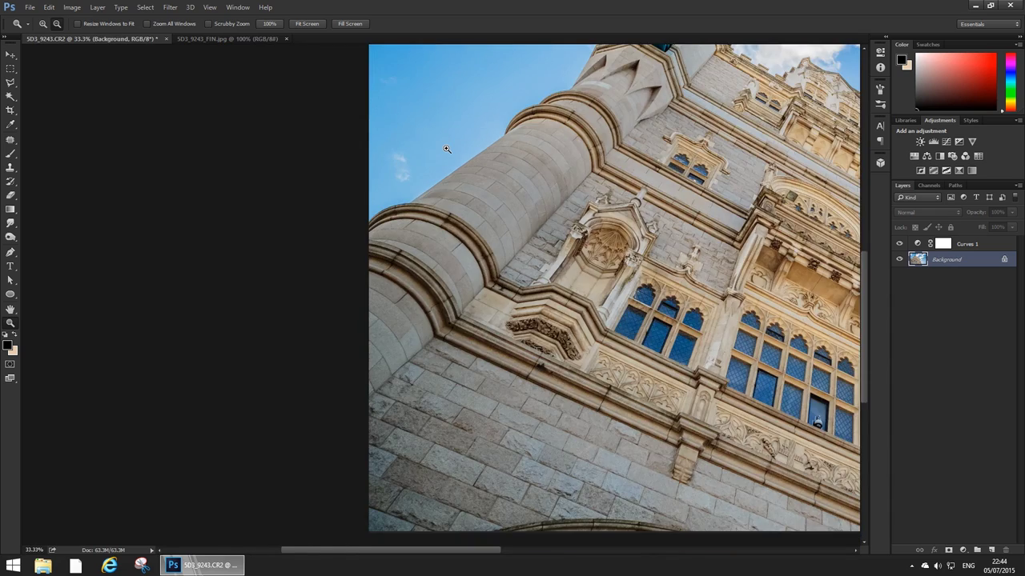
pyautogui.click(469, 167)
pyautogui.click(469, 168)
pyautogui.click(468, 167)
pyautogui.click(350, 232)
pyautogui.press('j')
pyautogui.moveTo(384, 248)
pyautogui.mouseDown()
pyautogui.moveTo(395, 259)
pyautogui.moveTo(393, 245)
pyautogui.moveTo(411, 242)
pyautogui.moveTo(389, 171)
pyautogui.mouseUp()
# Zoom back out to 25% to check the cleaned tower edge.
pyautogui.press('z')
pyautogui.keyDown('alt'); pyautogui.click(445, 212); pyautogui.keyUp('alt')
pyautogui.keyDown('alt'); pyautogui.click(446, 214); pyautogui.keyUp('alt')
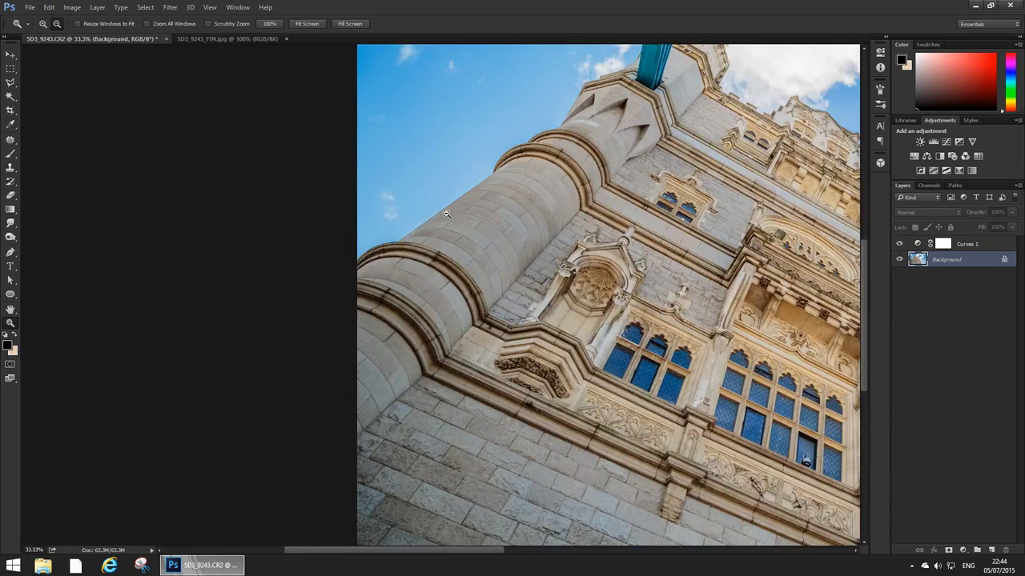
pyautogui.keyDown('alt'); pyautogui.click(446, 214); pyautogui.keyUp('alt')
pyautogui.click(446, 214)
pyautogui.press('j')
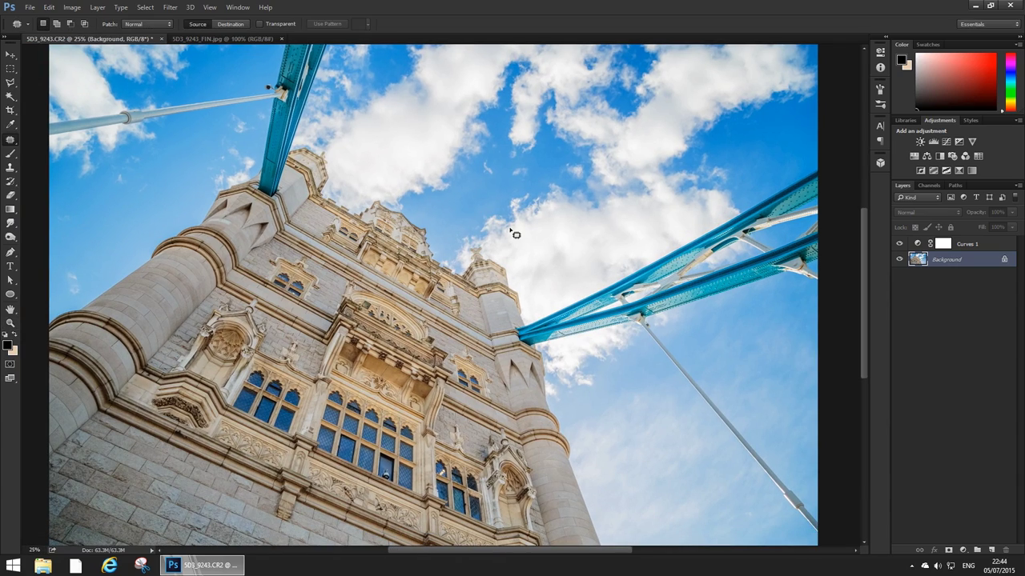